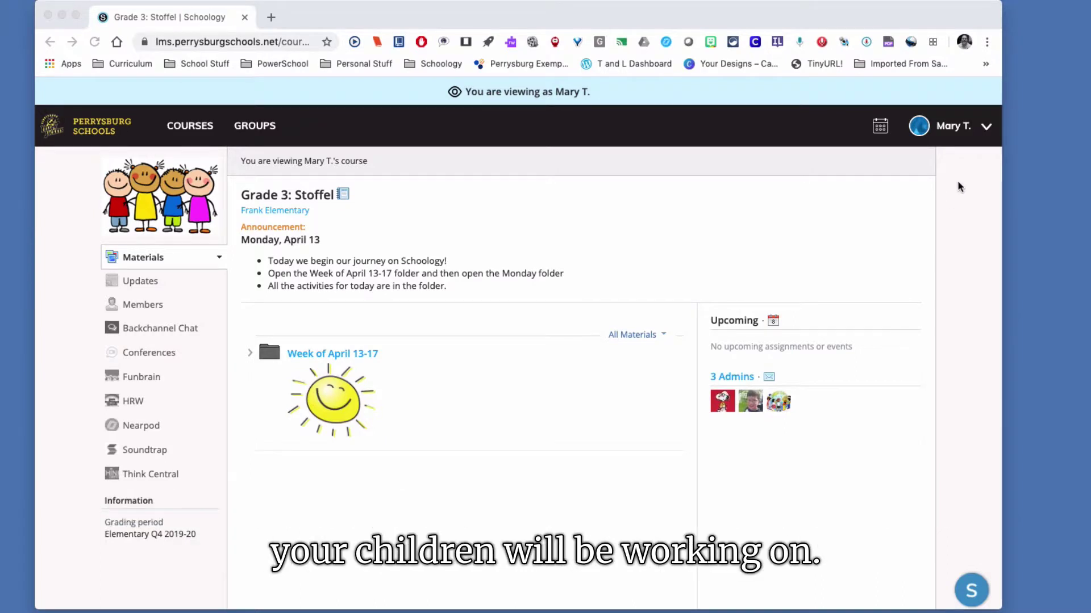
Step: Check the account's linked children, then open the Grade 3 Stoffel course from the course list
{"action": "left_click", "coordinate": [986, 130]}
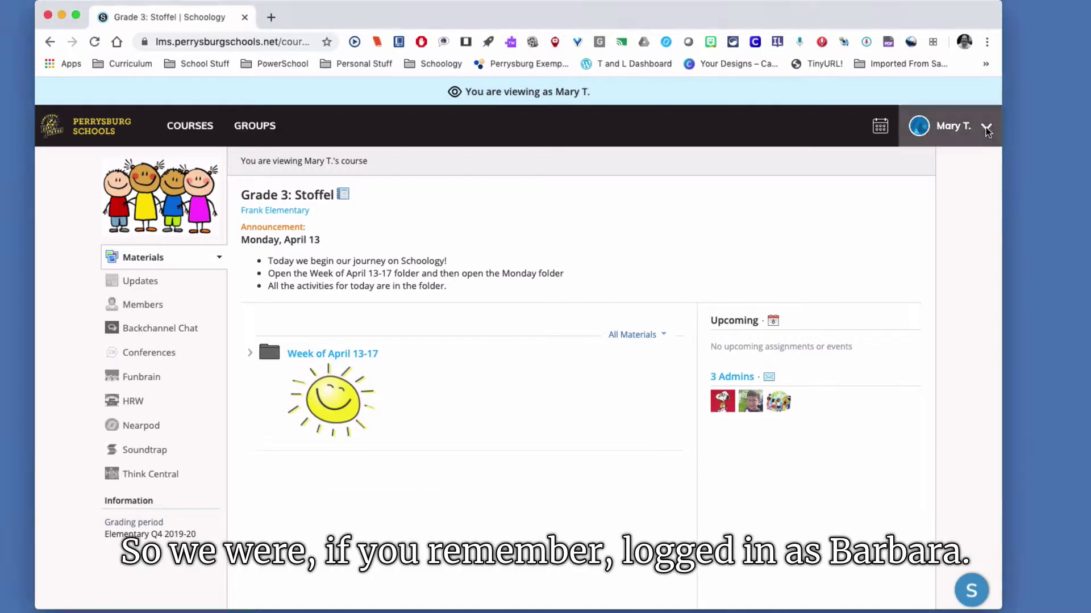
{"action": "left_click", "coordinate": [987, 130]}
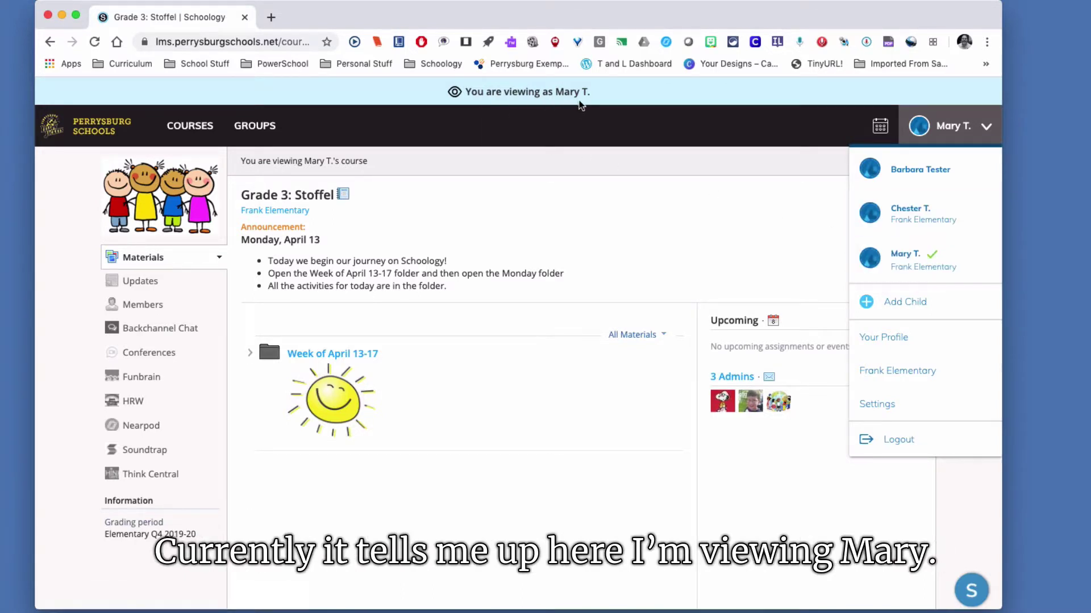
{"action": "left_click", "coordinate": [579, 123]}
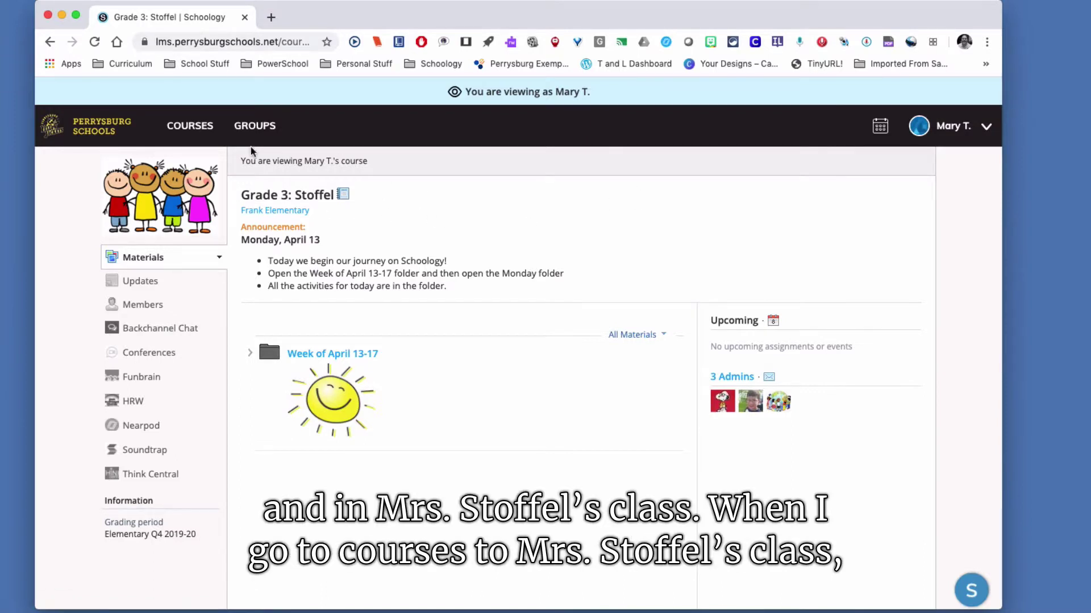
{"action": "left_click", "coordinate": [189, 133]}
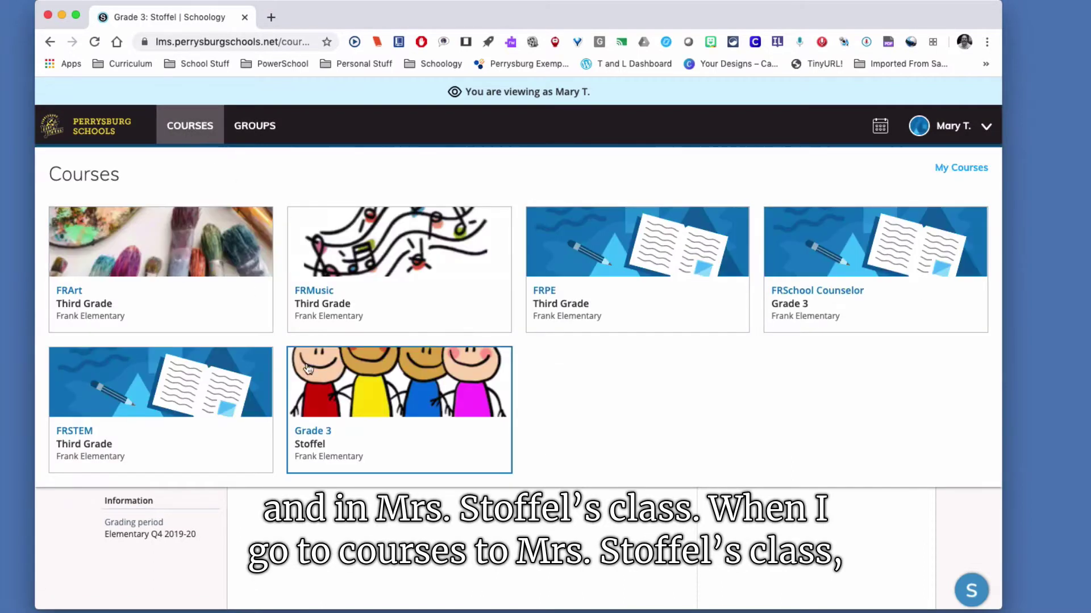
{"action": "left_click", "coordinate": [403, 405]}
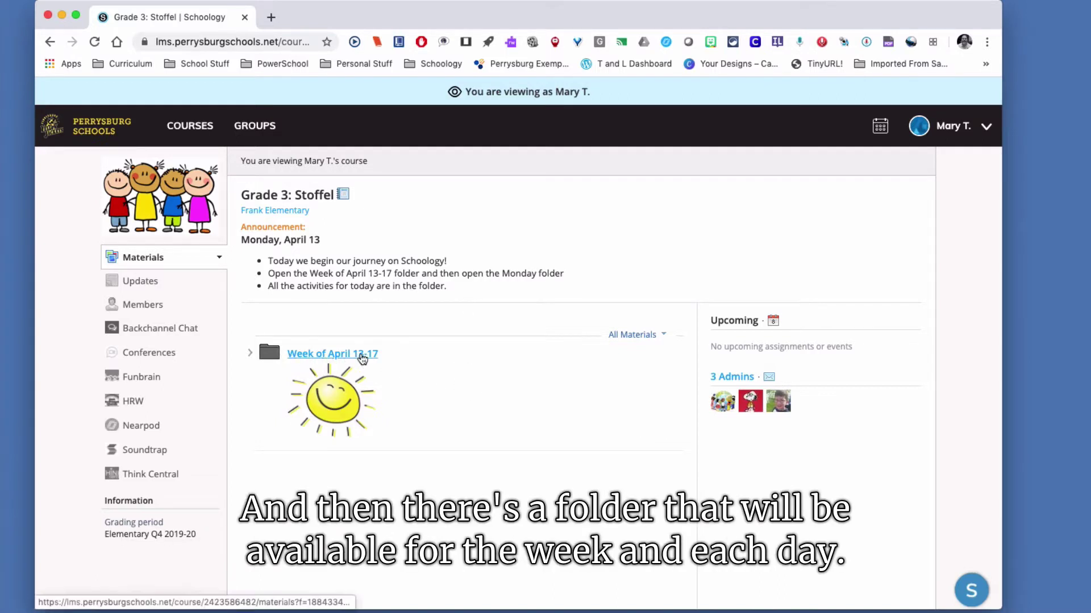
Step: Open Week of April 13-17 > Monday > Read this first!! > Daily Directions and scroll through it
{"action": "left_click", "coordinate": [253, 355]}
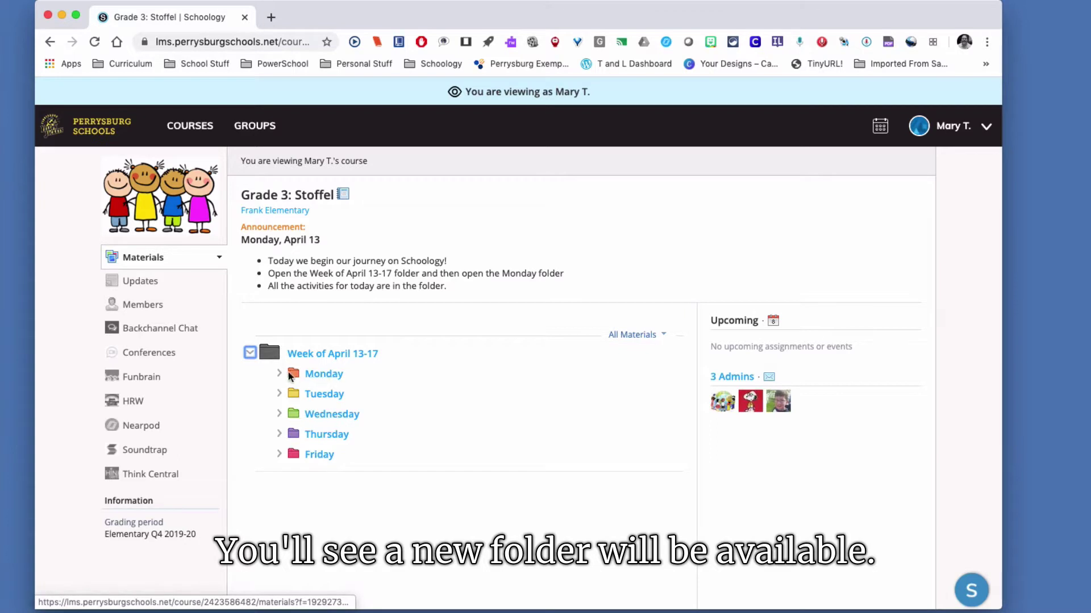
{"action": "left_click", "coordinate": [314, 374]}
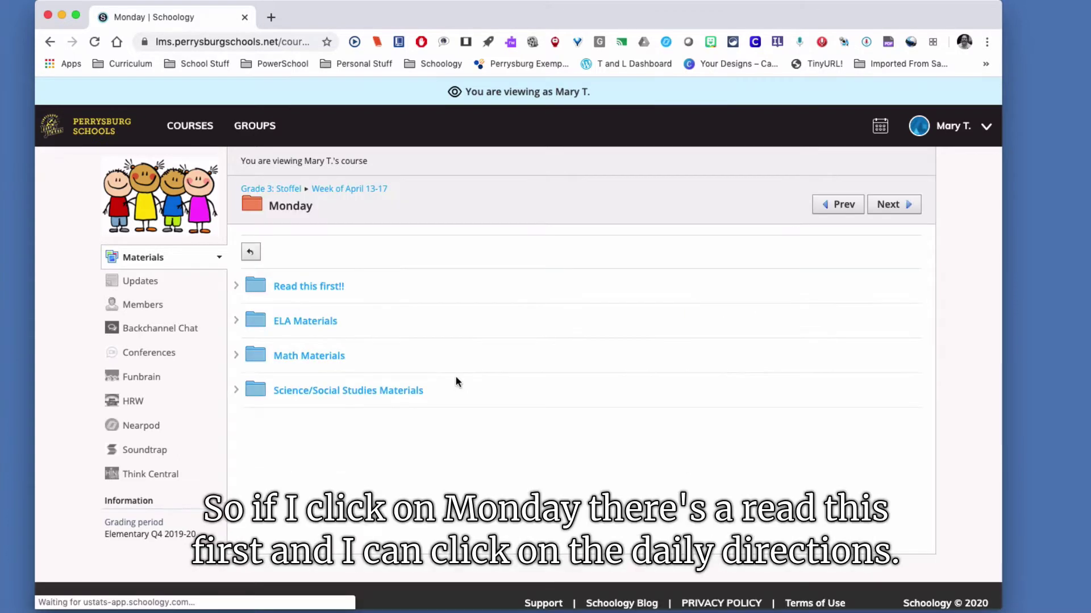
{"action": "left_click", "coordinate": [309, 290]}
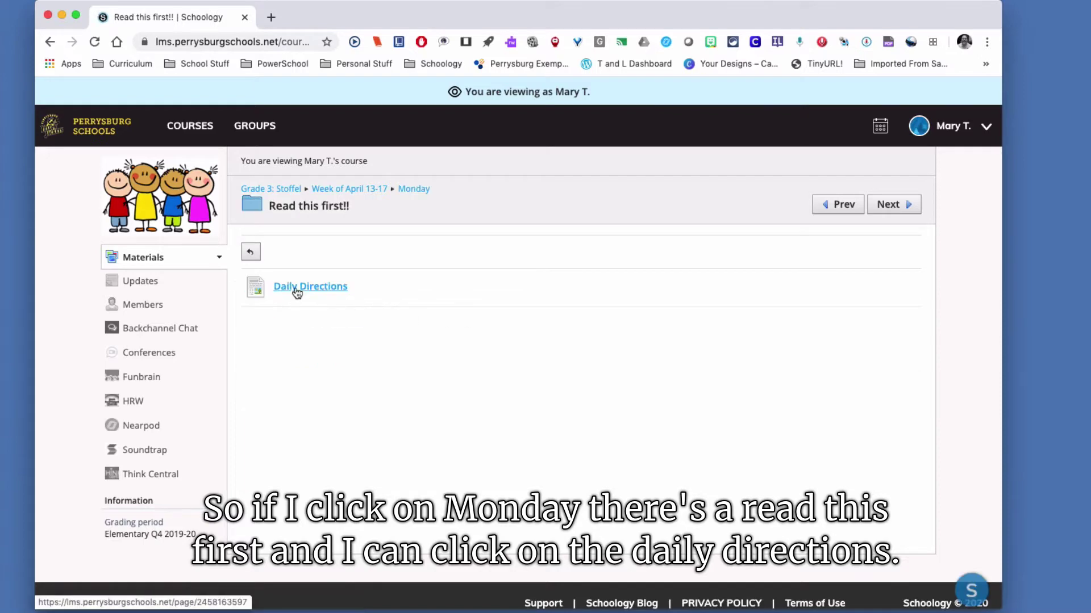
{"action": "left_click", "coordinate": [297, 289]}
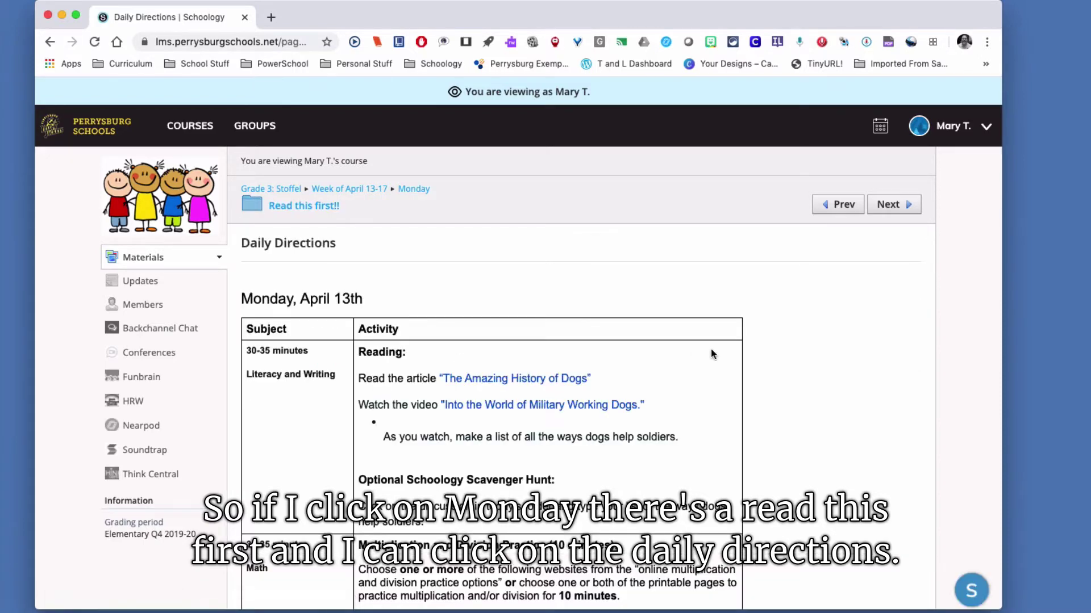
{"action": "scroll", "coordinate": [777, 345], "scroll_direction": "down", "scroll_amount": 10}
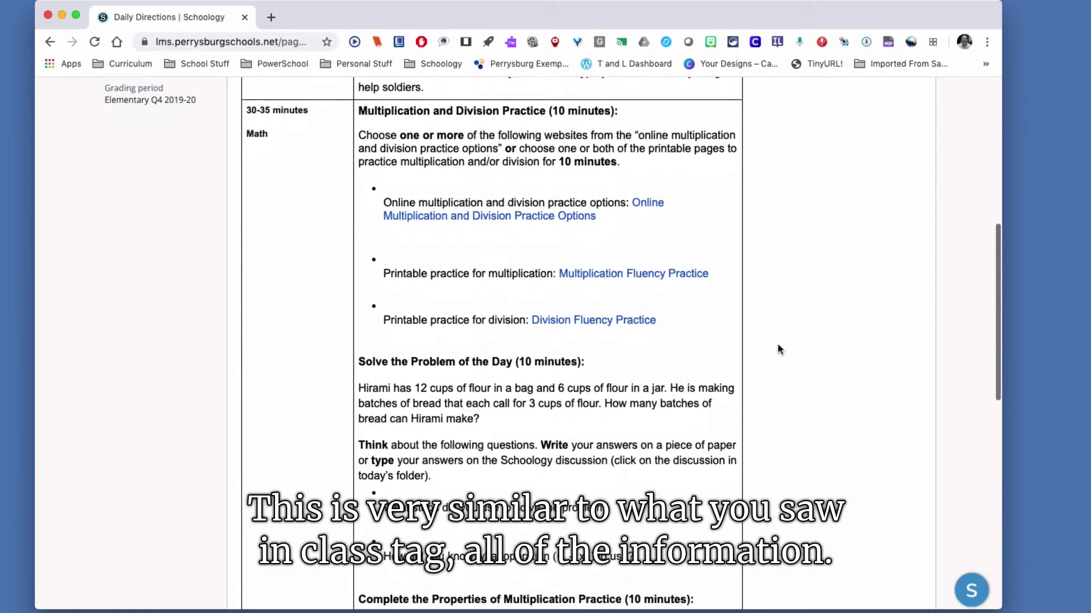
{"action": "scroll", "coordinate": [777, 350], "scroll_direction": "down", "scroll_amount": 8}
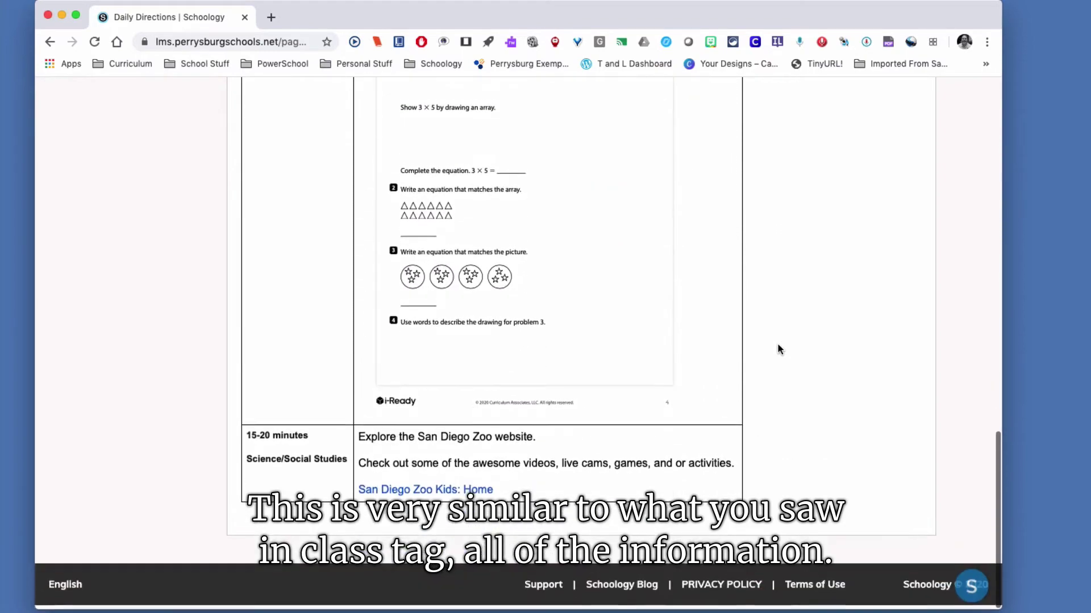
{"action": "scroll", "coordinate": [769, 350], "scroll_direction": "up", "scroll_amount": 15}
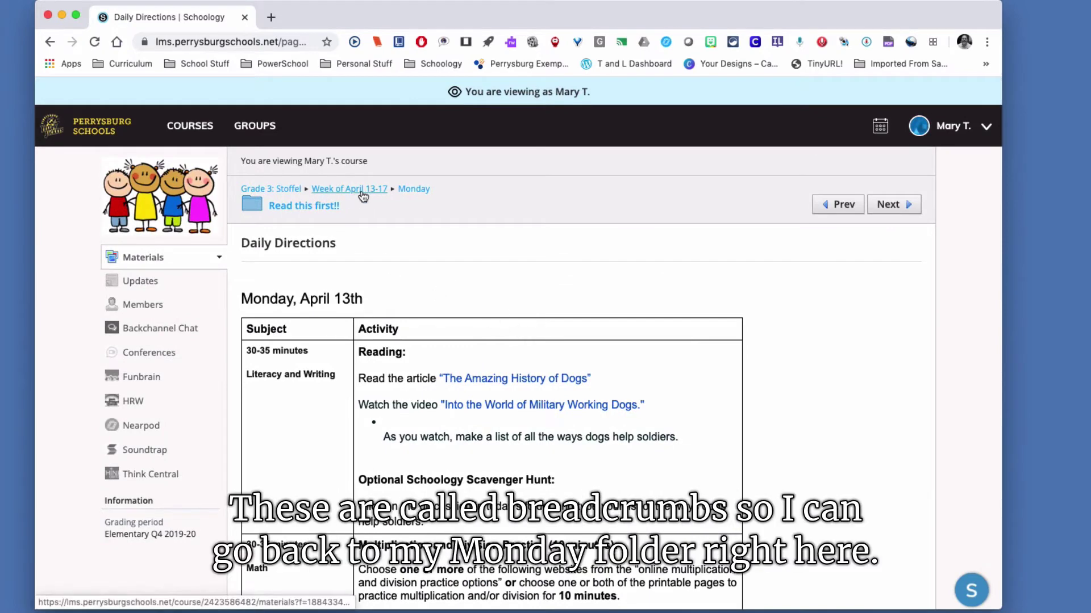
Step: Go back up to the Monday folder, open Math Materials, and bring up the account menu
{"action": "left_click", "coordinate": [420, 193]}
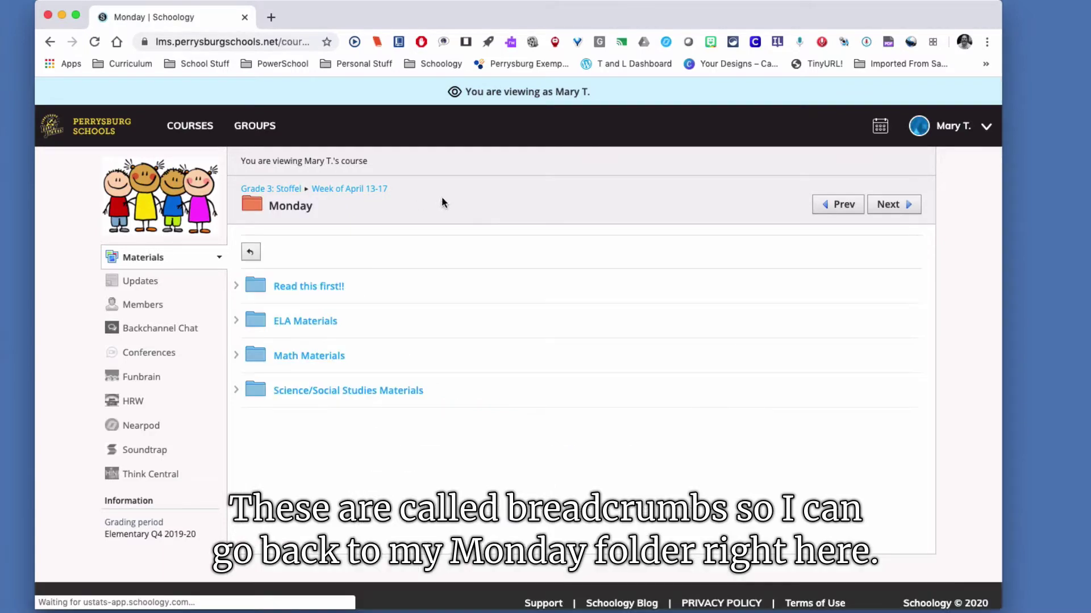
{"action": "left_click", "coordinate": [292, 357]}
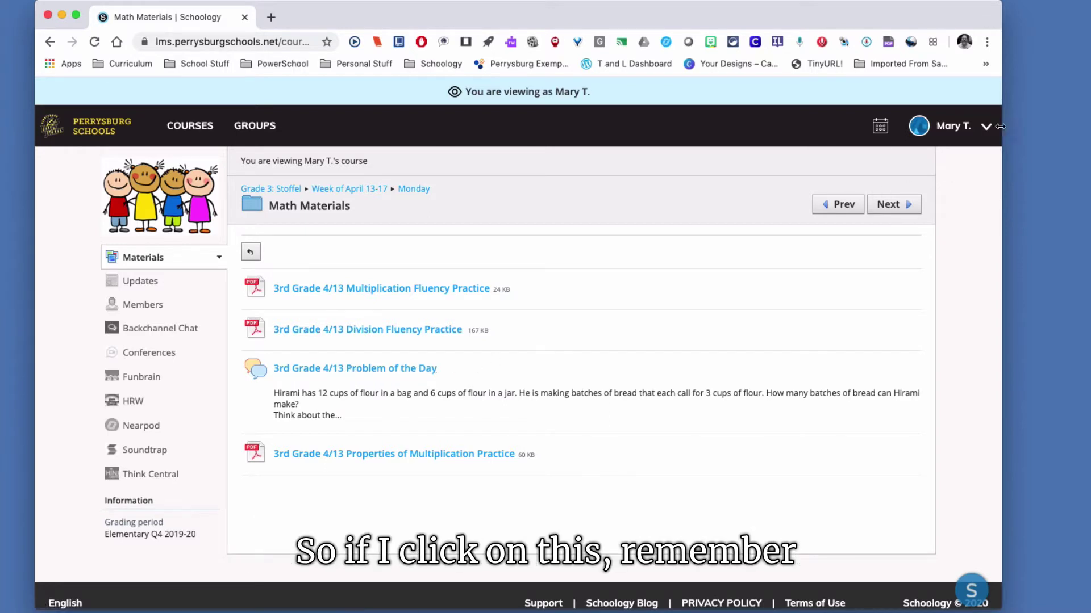
{"action": "left_click", "coordinate": [946, 126]}
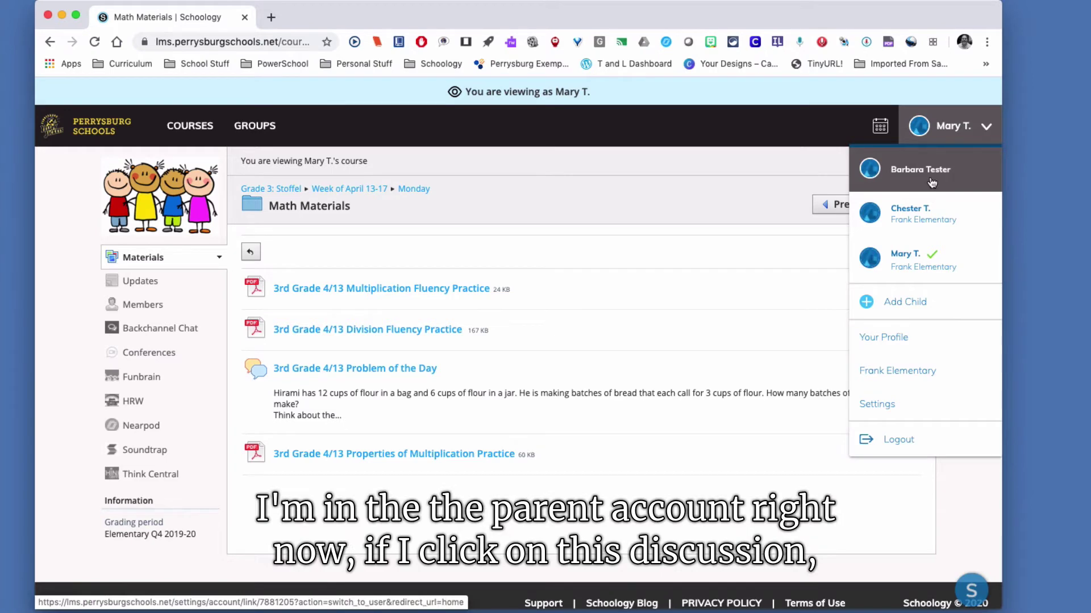
Step: Open the 3rd Grade 4/13 Problem of the Day discussion about Hirami's flour batches, then the account menu
{"action": "left_click", "coordinate": [311, 370]}
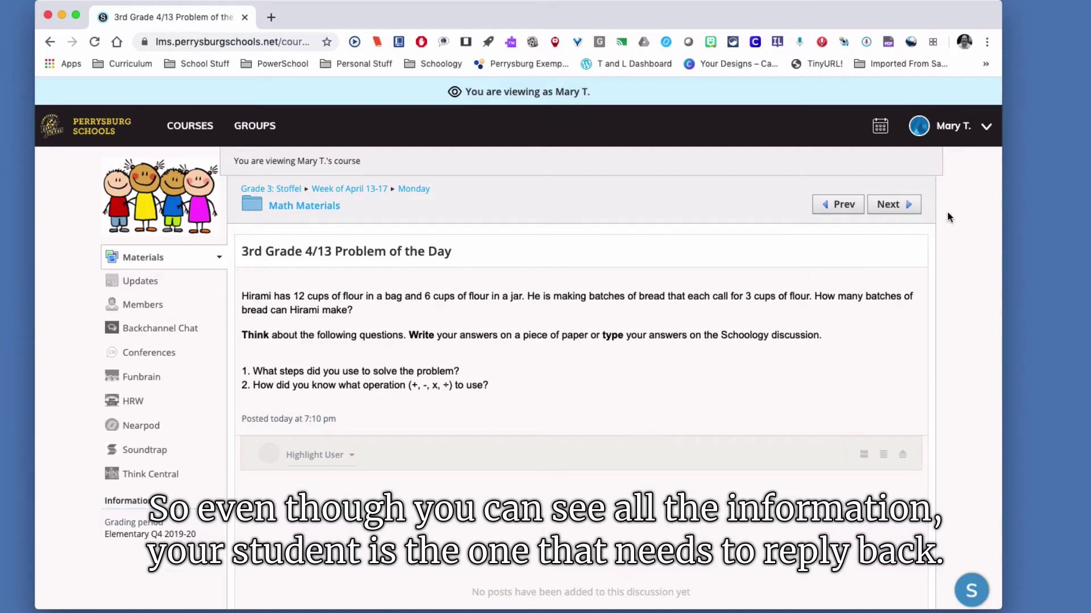
{"action": "left_click", "coordinate": [985, 128]}
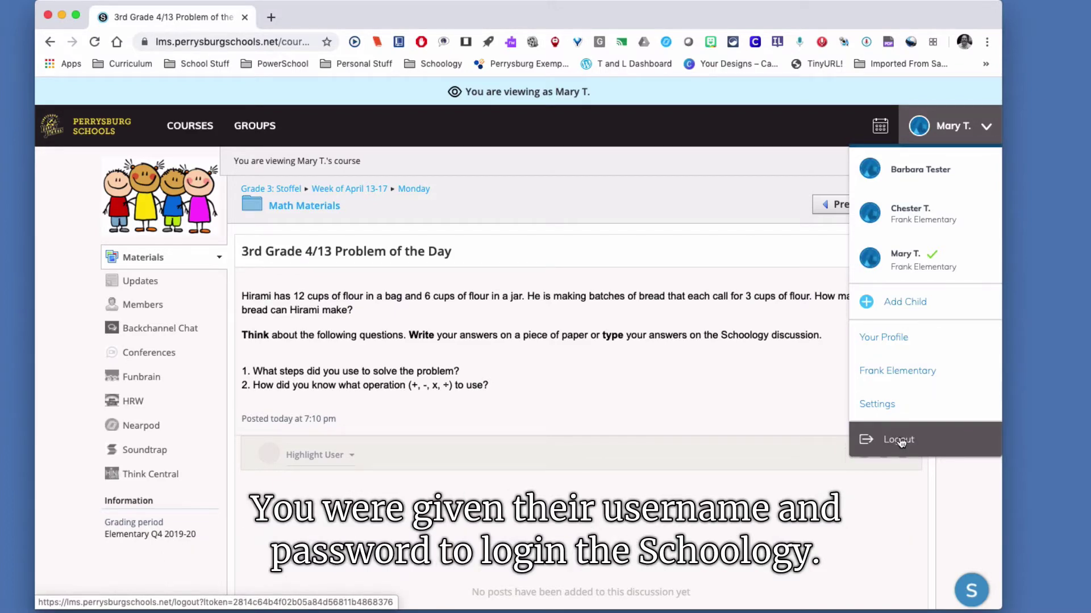
Step: Log out of the parent account and log in with the student's username and password
{"action": "left_click", "coordinate": [899, 440]}
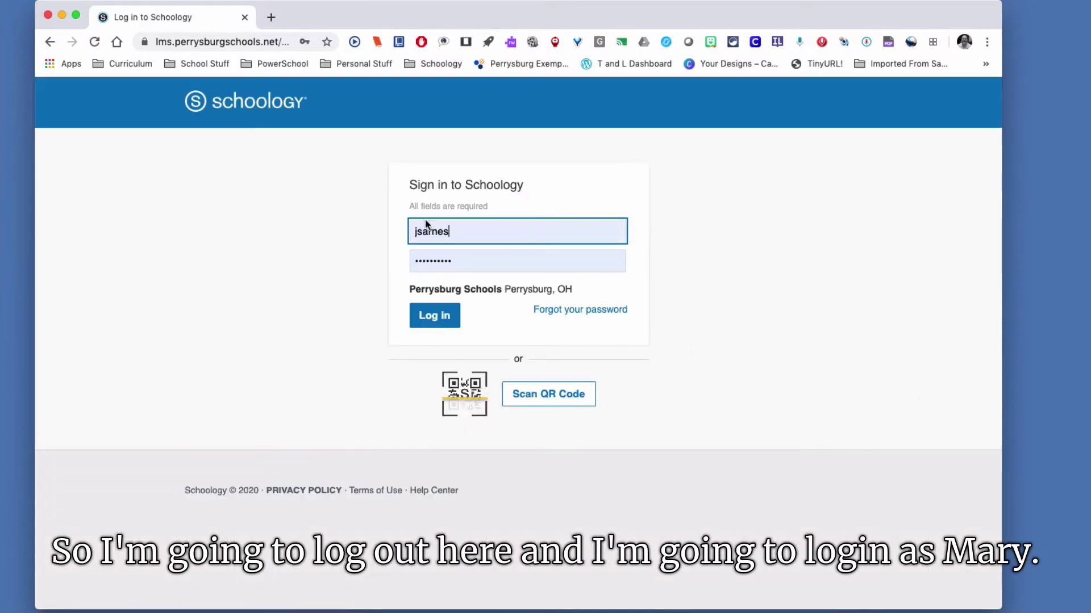
{"action": "left_click", "coordinate": [426, 224]}
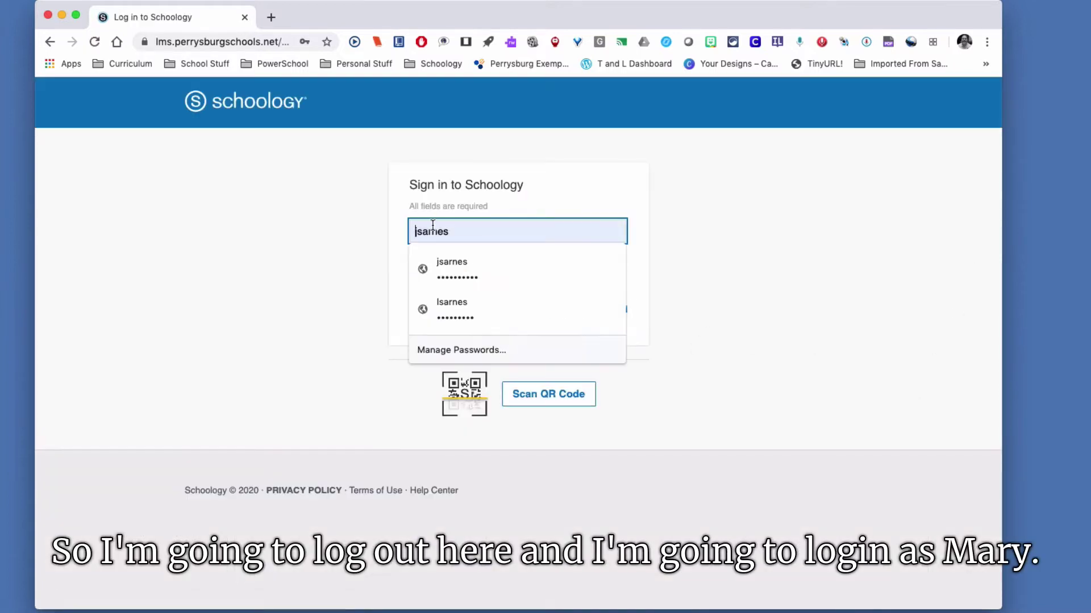
{"action": "double_click", "coordinate": [432, 225]}
{"action": "type", "text": "mt"}
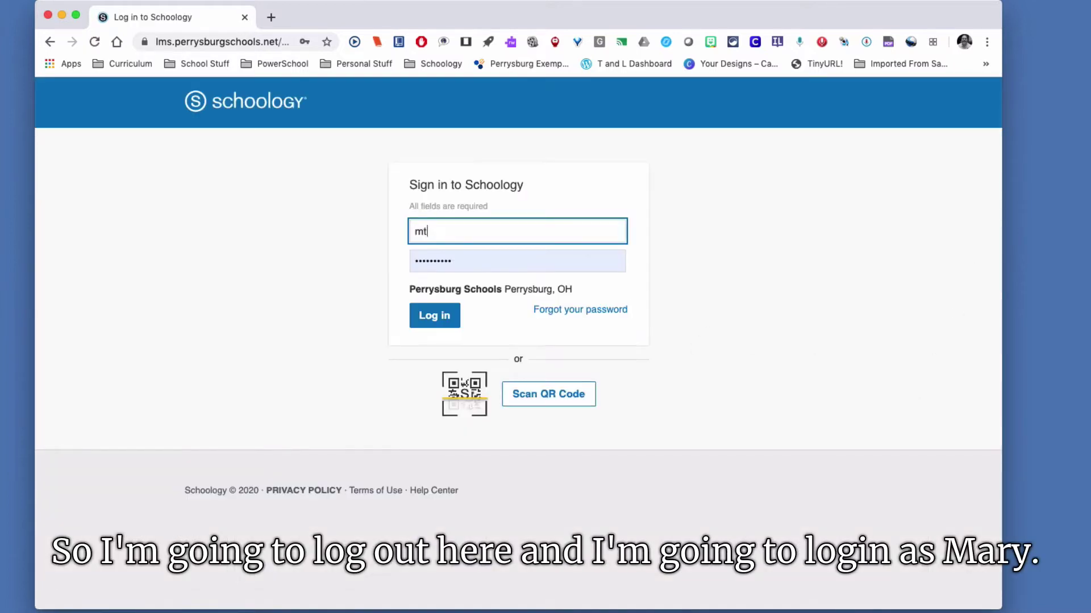
{"action": "type", "text": "este"}
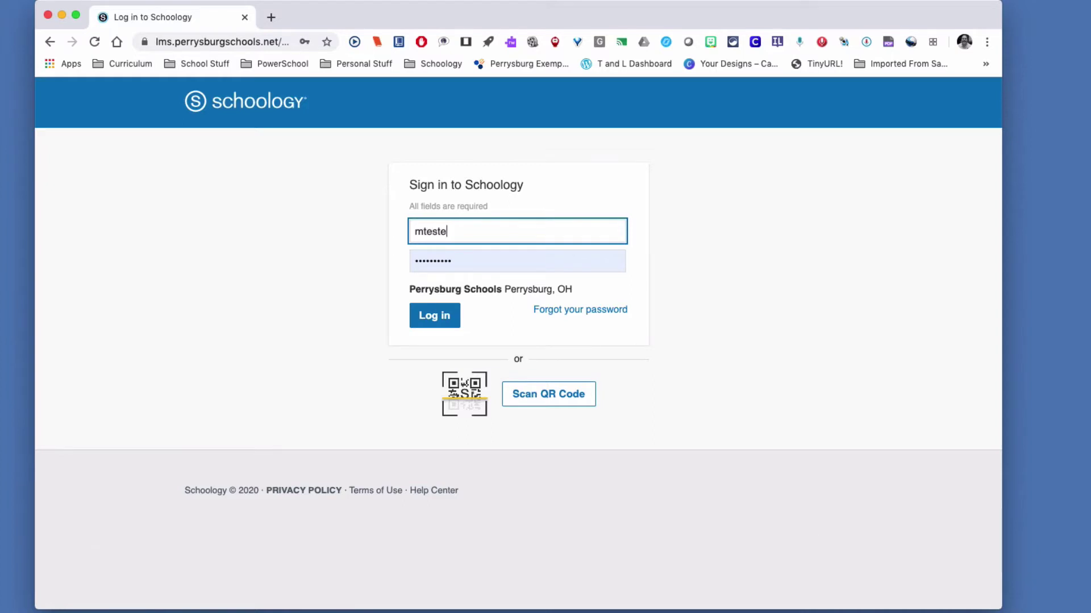
{"action": "type", "text": "r"}
{"action": "key", "text": "Tab"}
{"action": "type", "text": "•"}
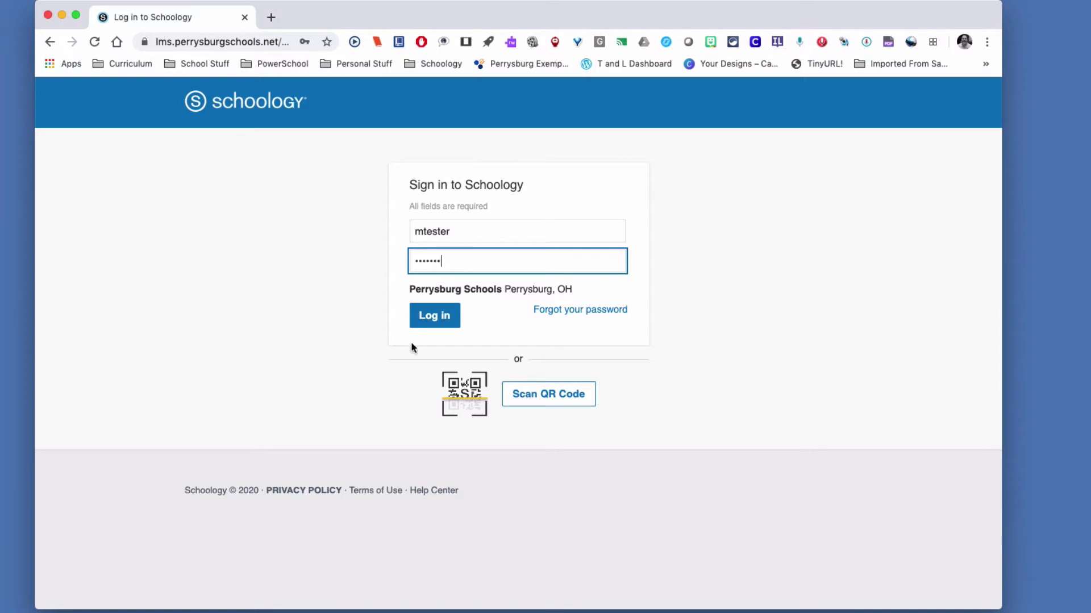
{"action": "left_click", "coordinate": [435, 318]}
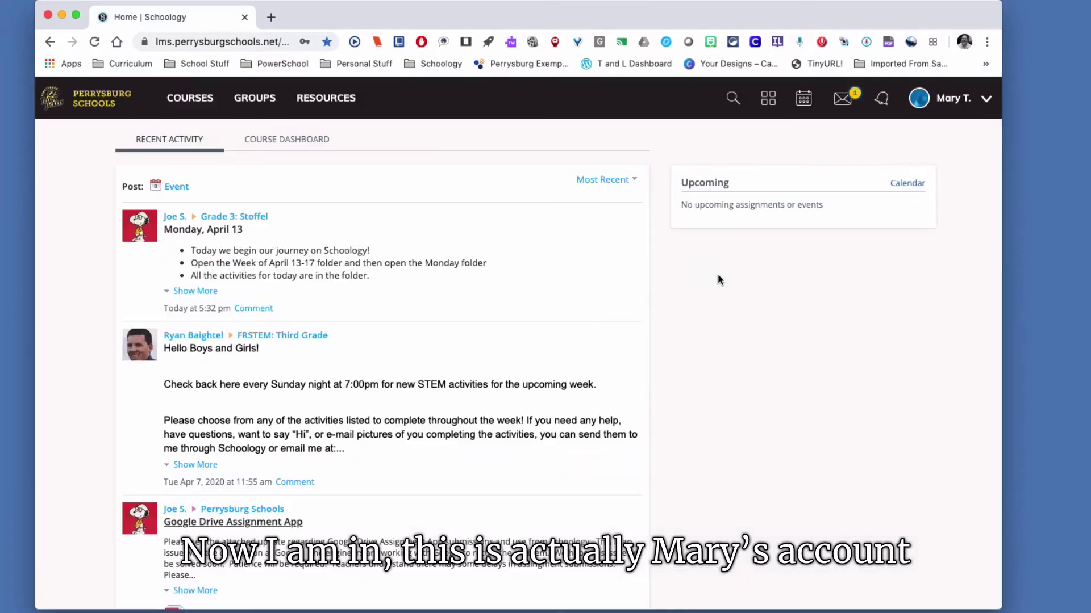
Step: Dismiss Chrome's password warning and show the student's six courses, including Grade 3 Stoffel
{"action": "left_click", "coordinate": [634, 263]}
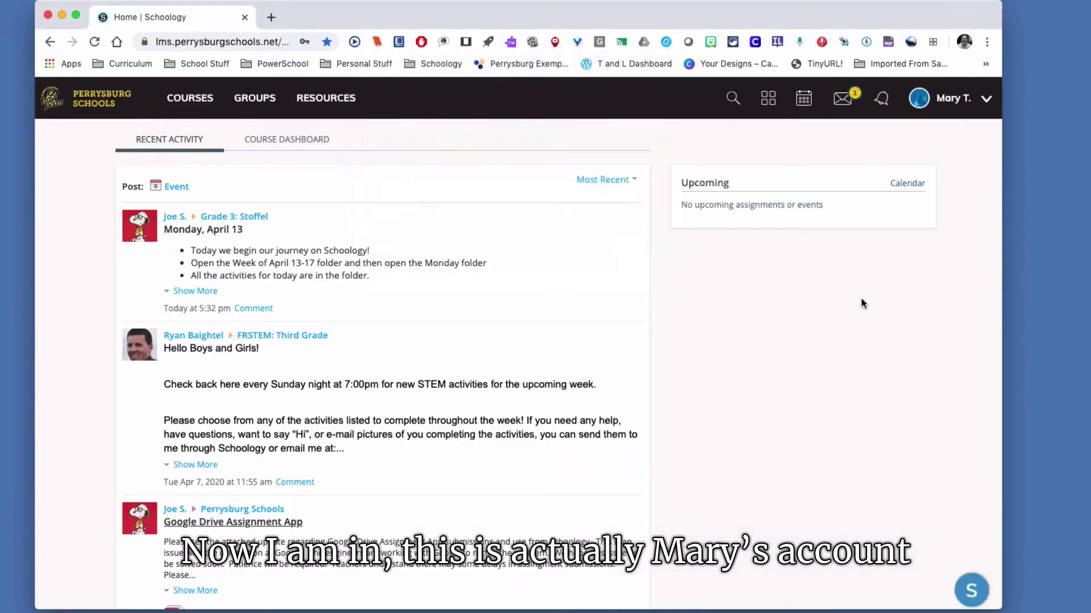
{"action": "left_click", "coordinate": [987, 100]}
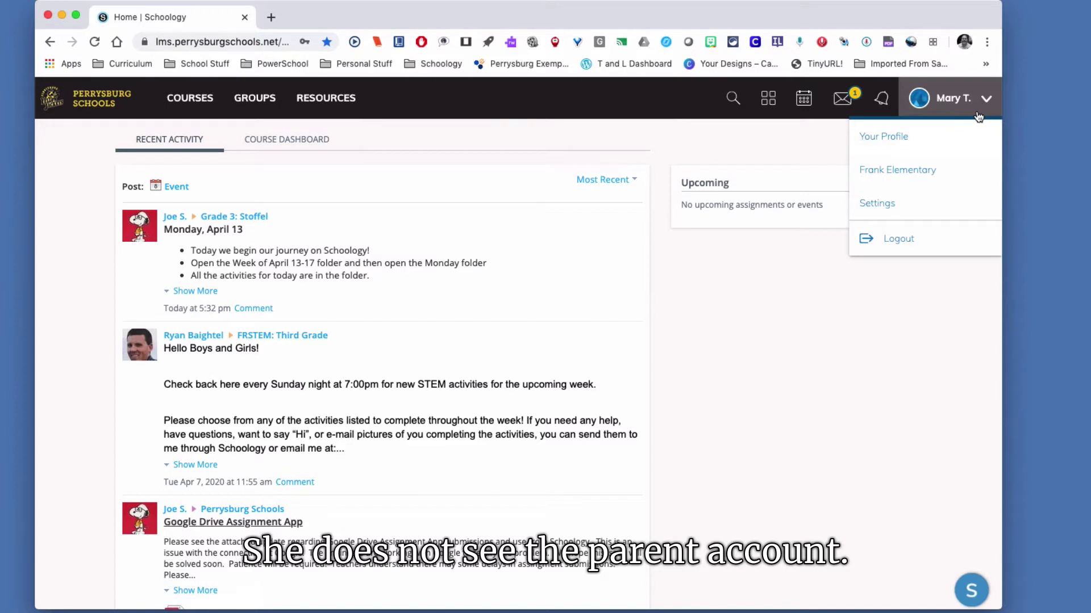
{"action": "left_click", "coordinate": [458, 128]}
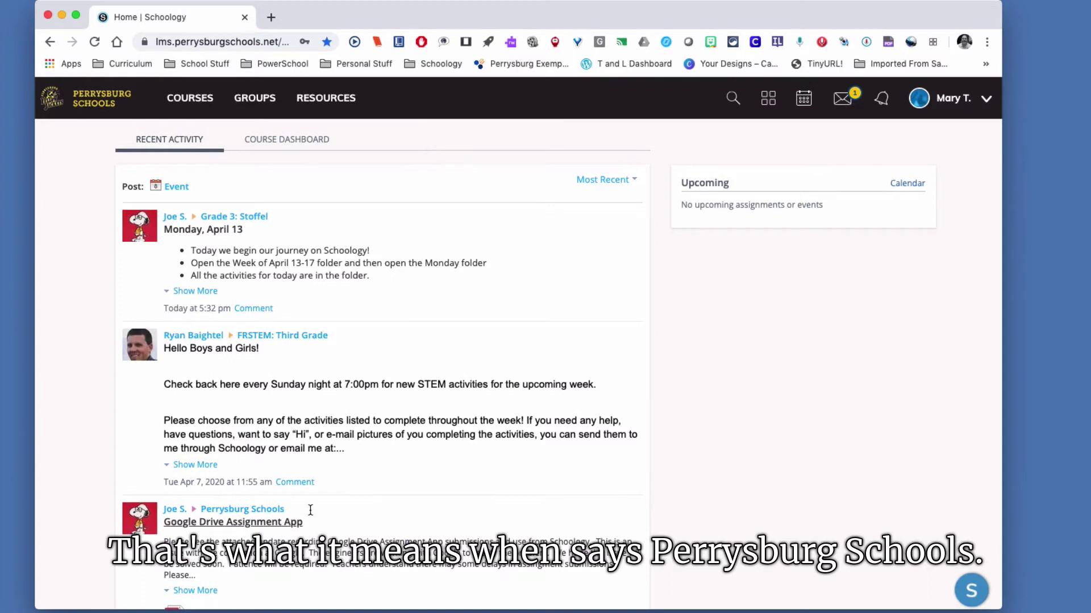
{"action": "left_click", "coordinate": [198, 108]}
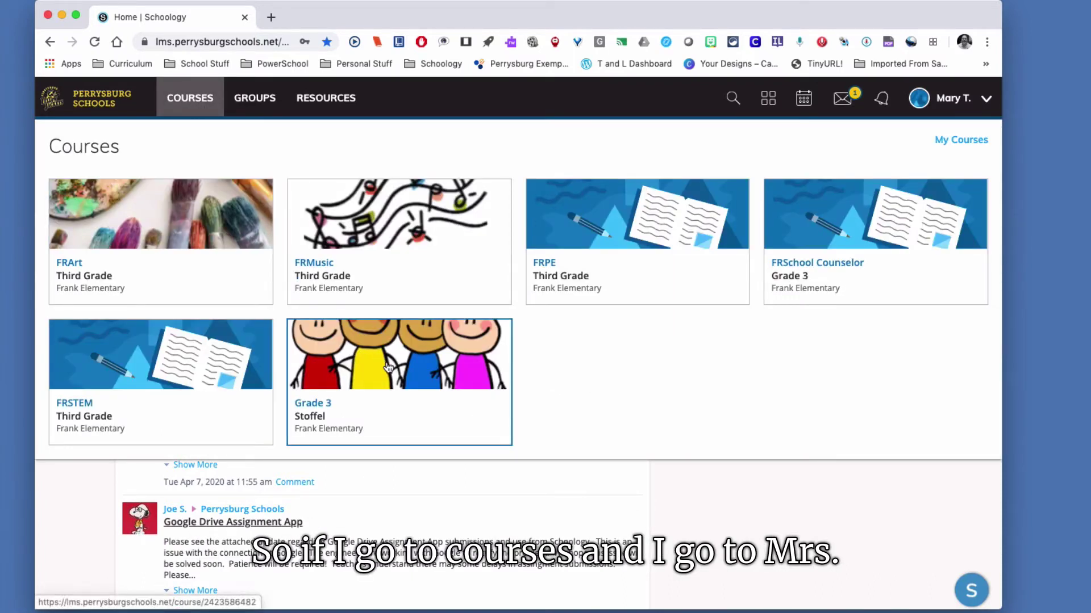
Step: Open Grade 3 Stoffel > Week of April 13-17 > Monday > Math Materials, then the Problem of the Day
{"action": "left_click", "coordinate": [386, 366]}
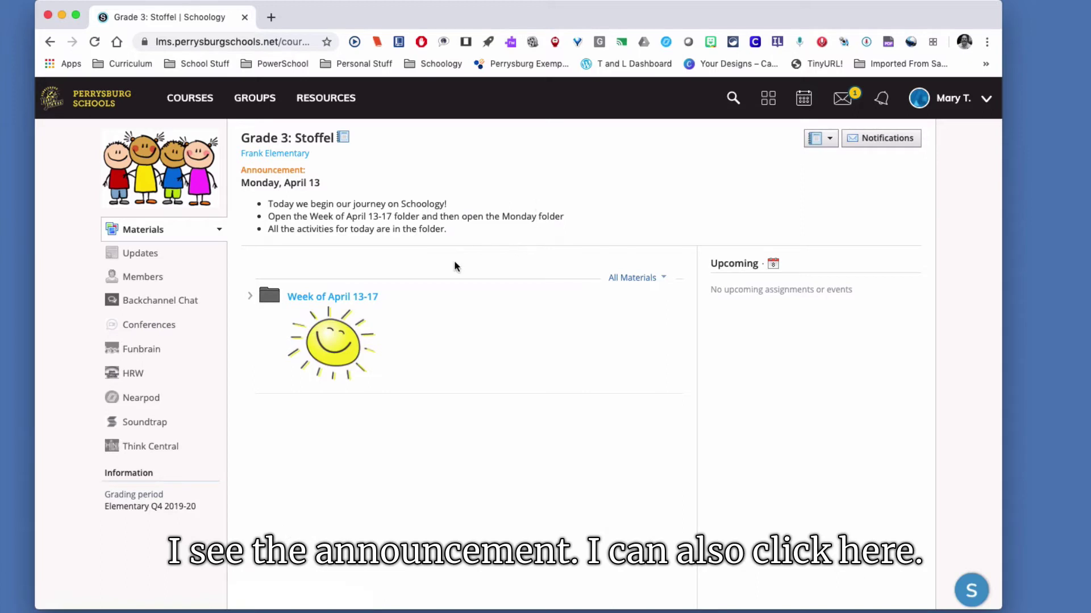
{"action": "left_click", "coordinate": [335, 297]}
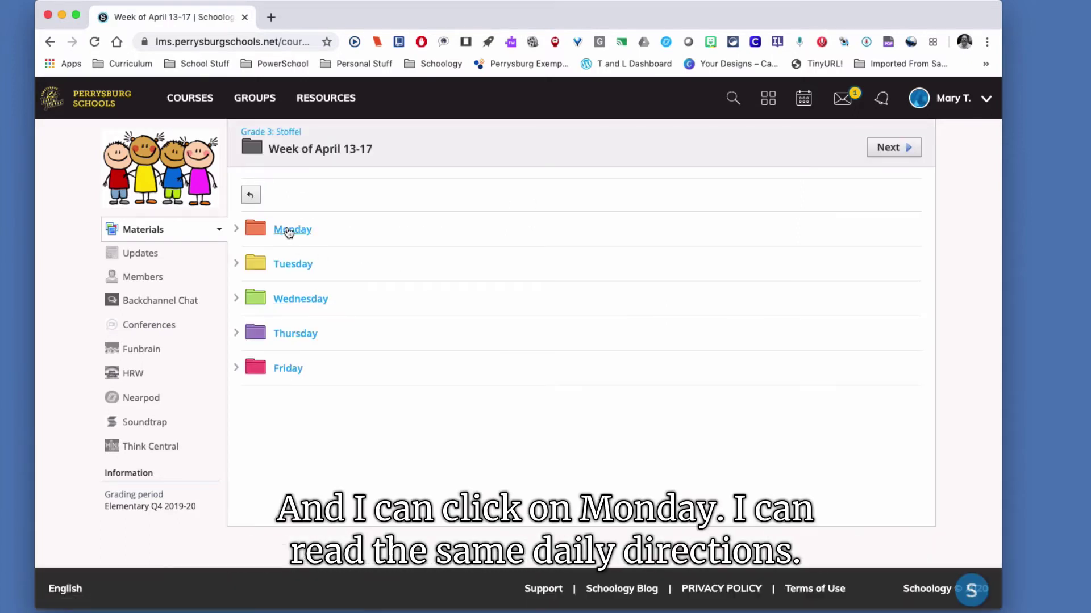
{"action": "left_click", "coordinate": [292, 230]}
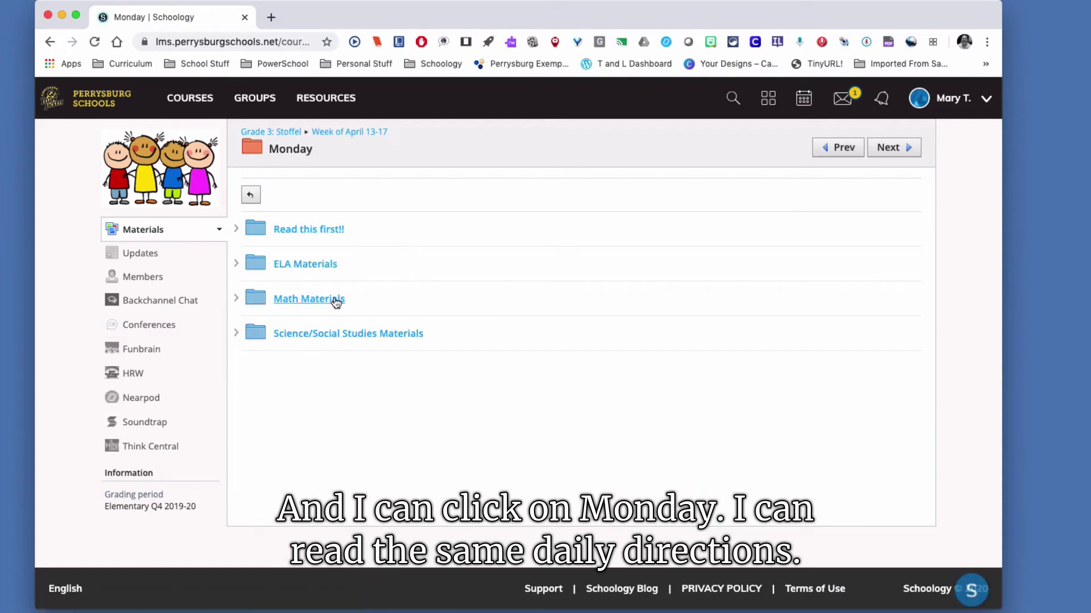
{"action": "left_click", "coordinate": [309, 229]}
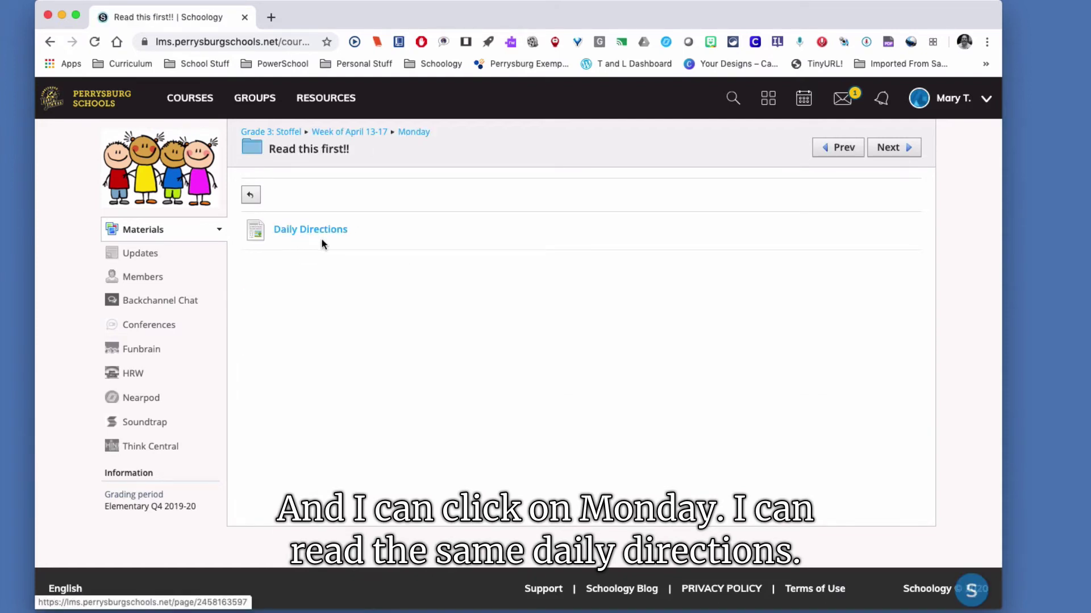
{"action": "left_click", "coordinate": [408, 134]}
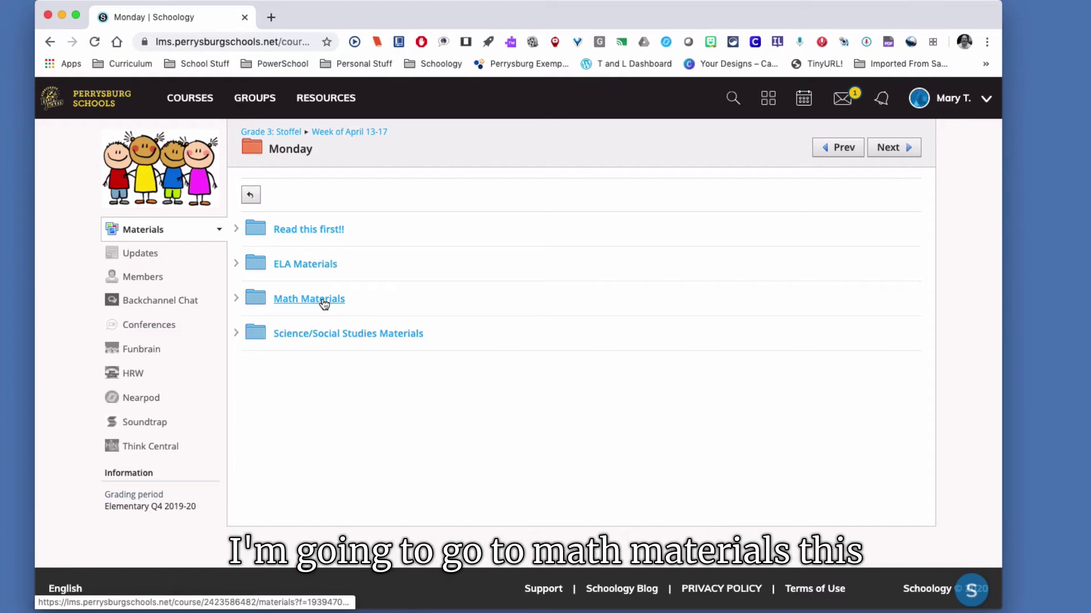
{"action": "left_click", "coordinate": [332, 301]}
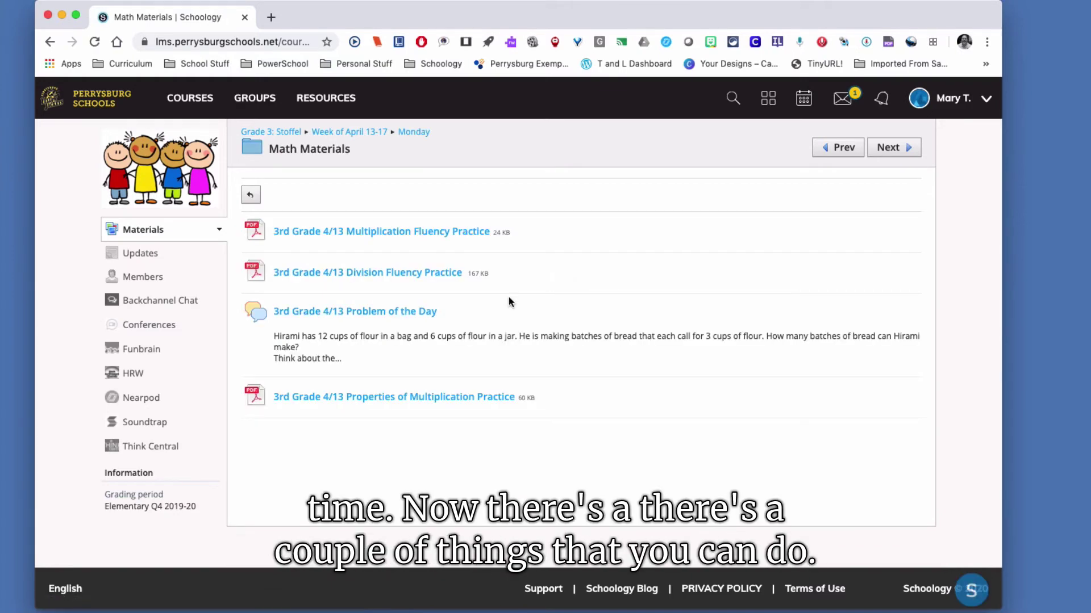
{"action": "left_click", "coordinate": [301, 314]}
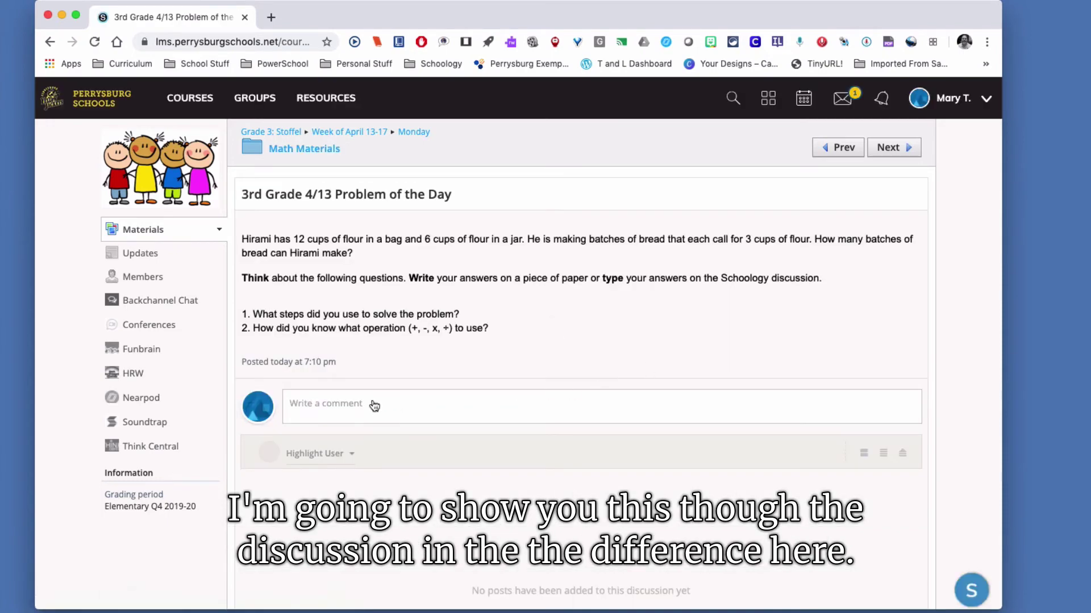
Step: Check the account options, then place the cursor in the discussion's empty Write a comment box
{"action": "left_click", "coordinate": [989, 100]}
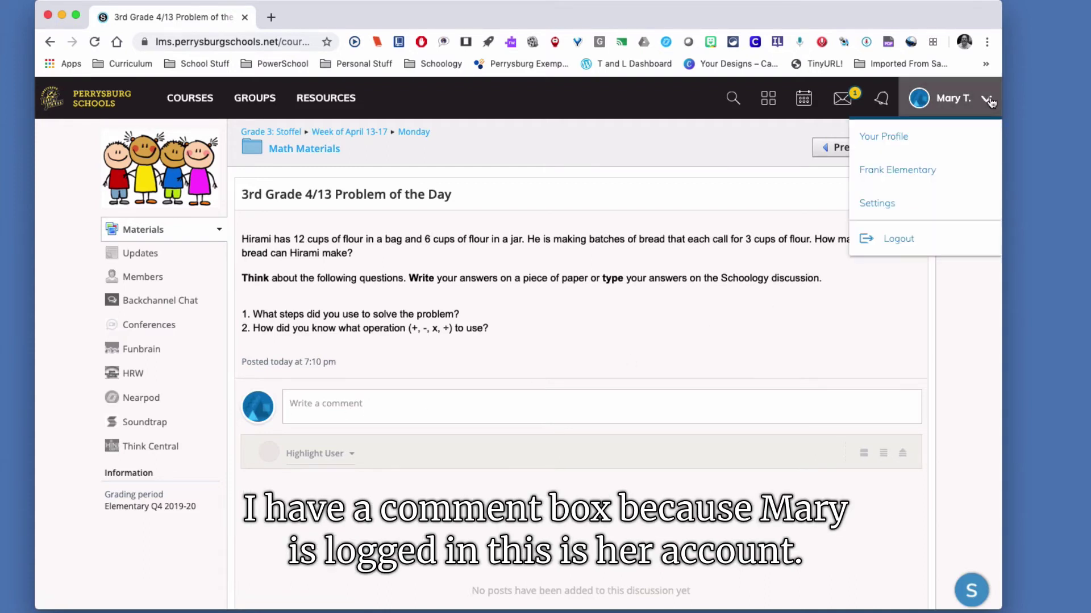
{"action": "left_click", "coordinate": [432, 411]}
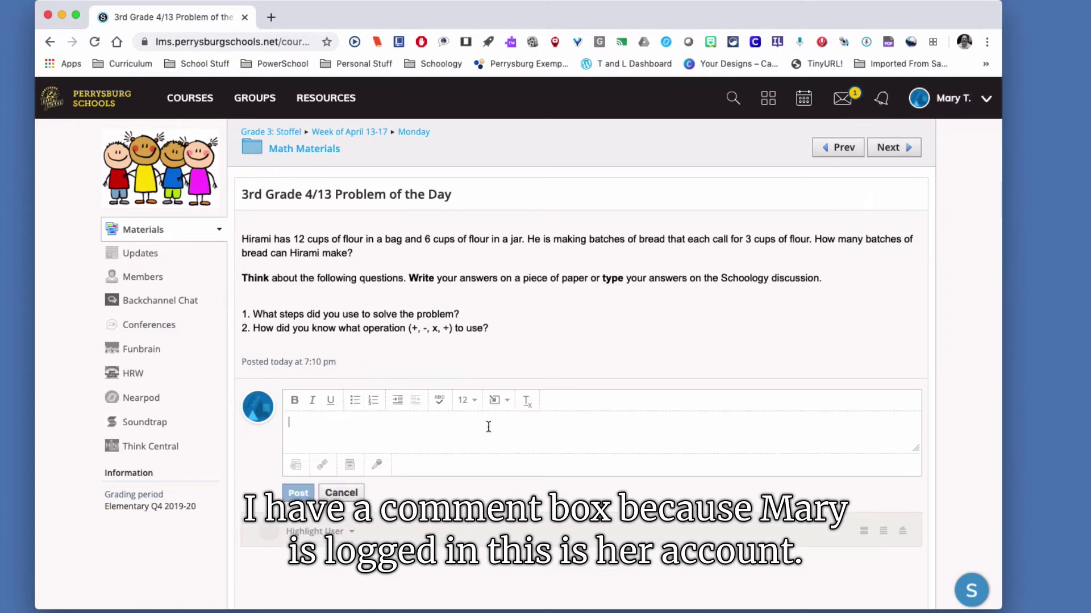
{"action": "left_click", "coordinate": [377, 464]}
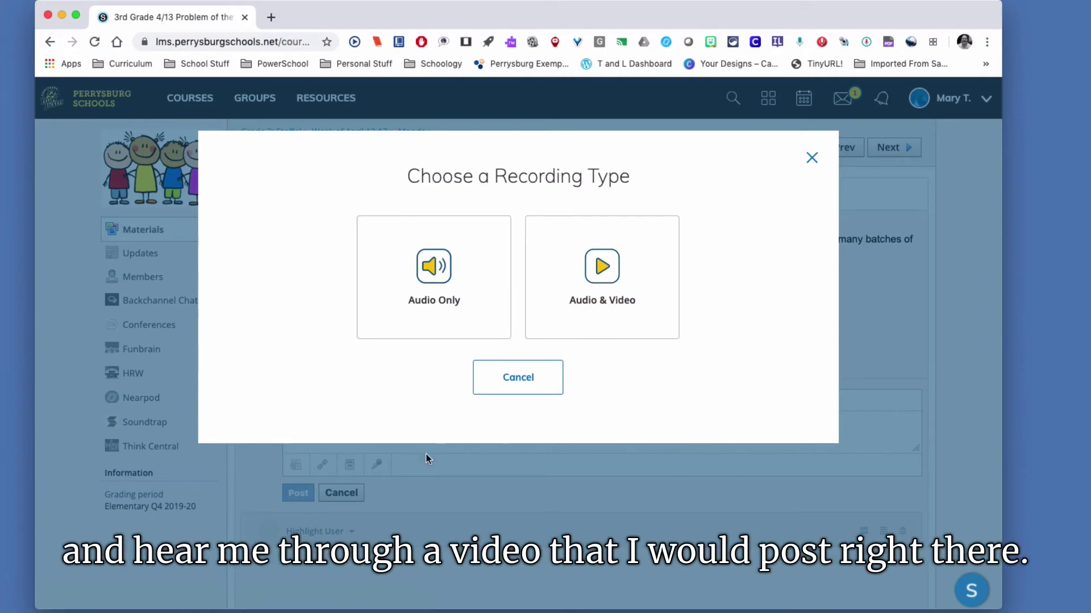
{"action": "left_click", "coordinate": [811, 160]}
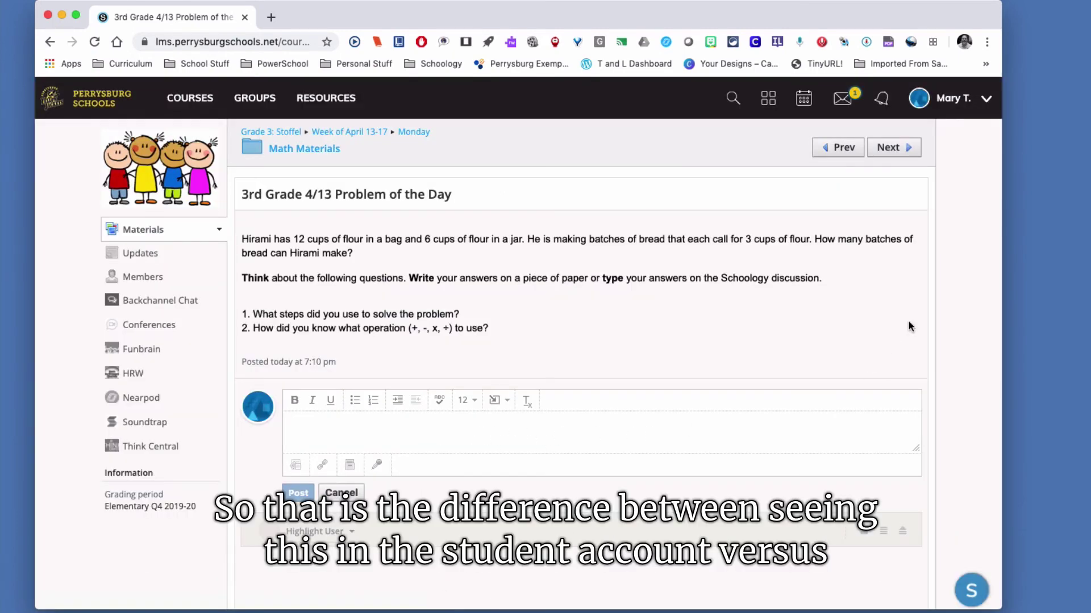
{"action": "left_click", "coordinate": [985, 101]}
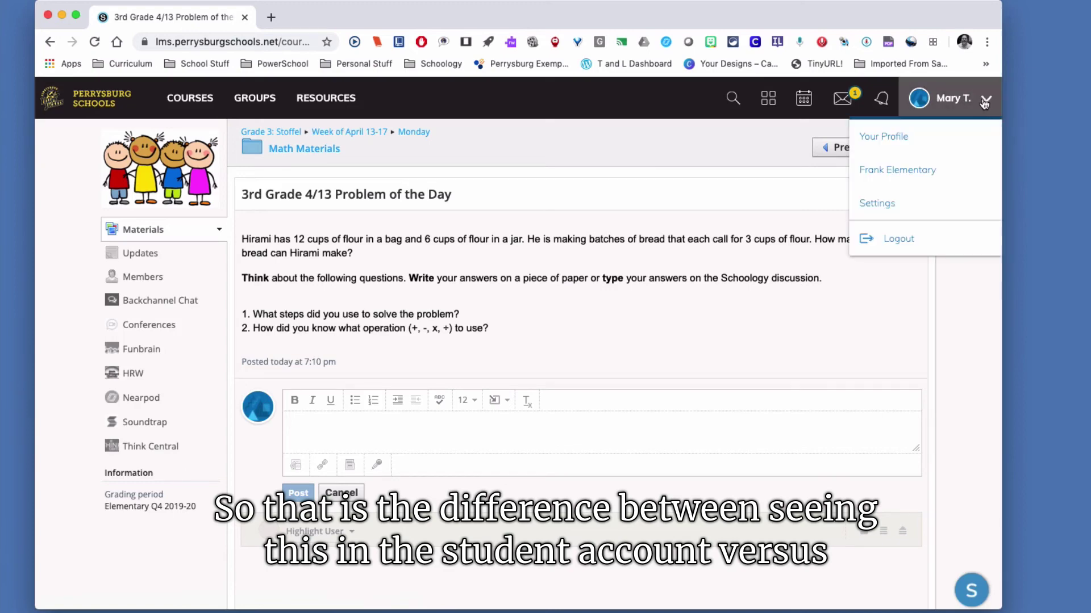
{"action": "left_click", "coordinate": [984, 103]}
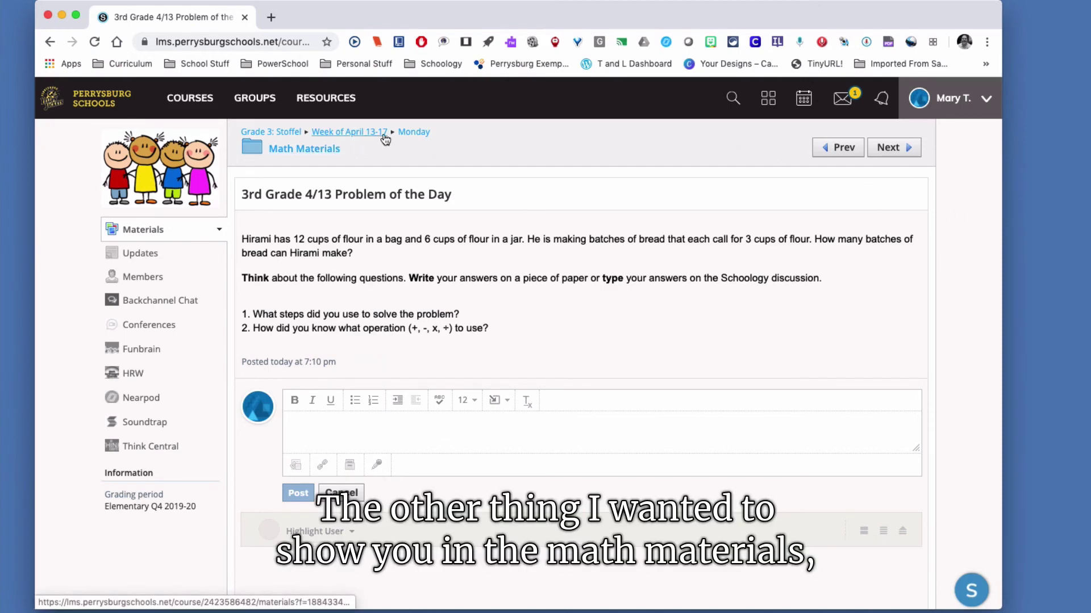
Step: Return to Math Materials, open the 3rd Grade 4/13 Division Fluency Practice PDF, and scroll through it
{"action": "left_click", "coordinate": [325, 150]}
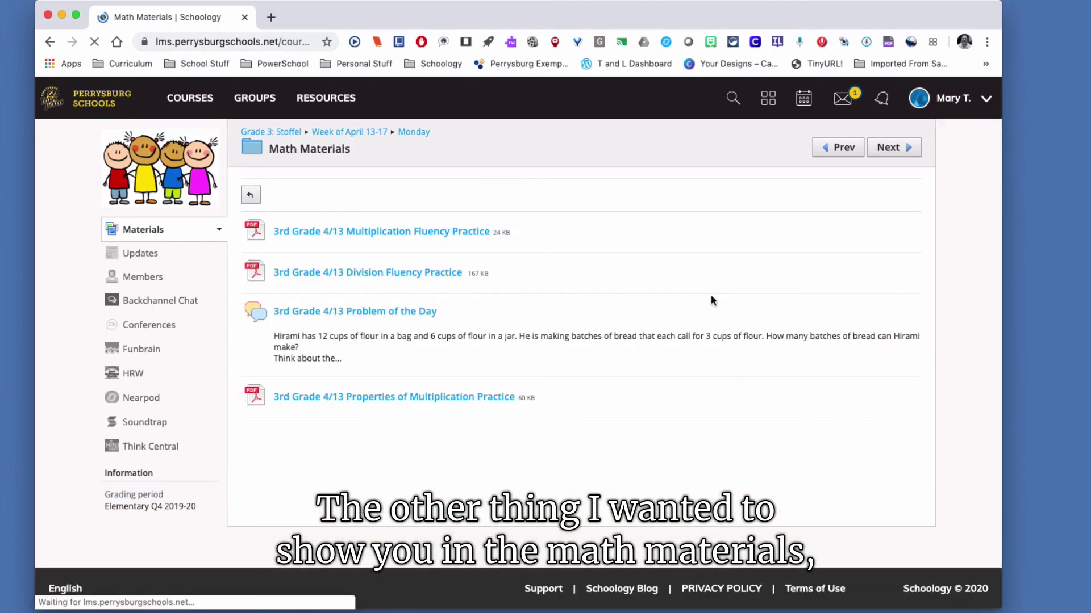
{"action": "left_click", "coordinate": [446, 274]}
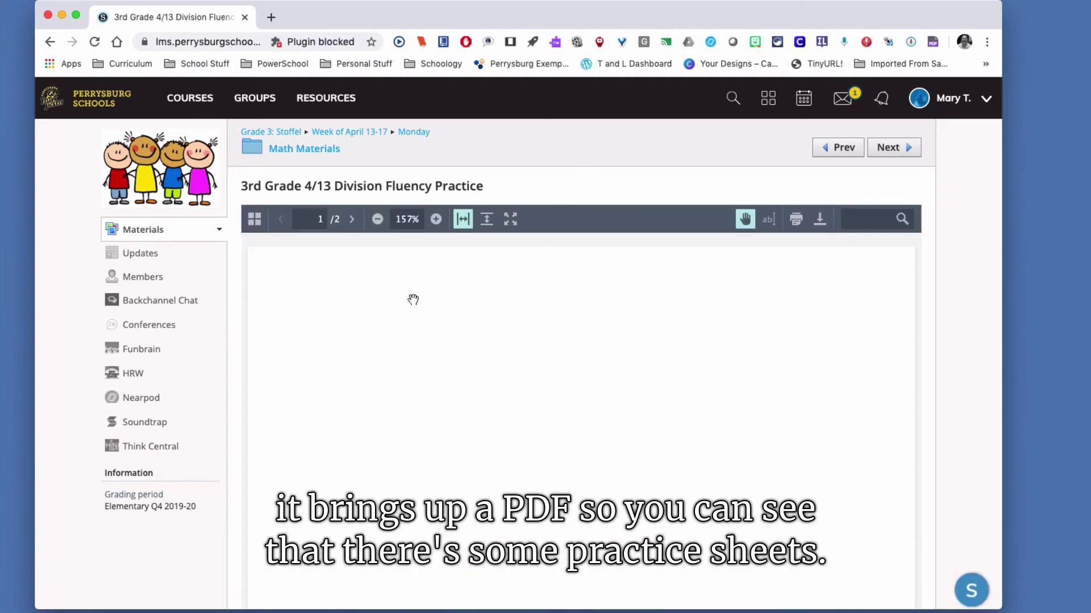
{"action": "scroll", "coordinate": [771, 378], "scroll_direction": "down", "scroll_amount": 15}
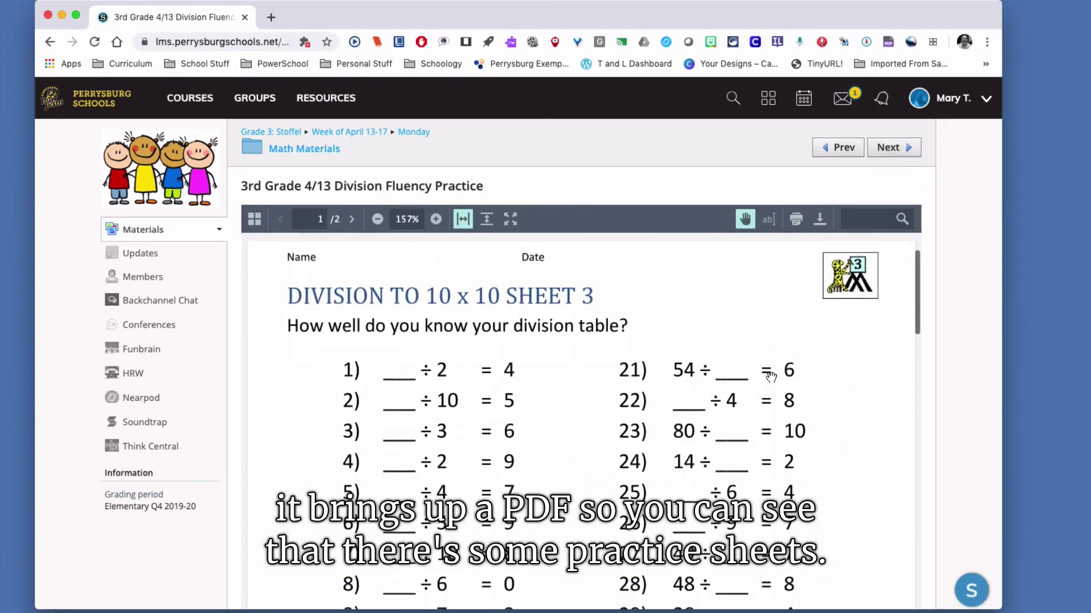
{"action": "scroll", "coordinate": [771, 377], "scroll_direction": "down", "scroll_amount": 6}
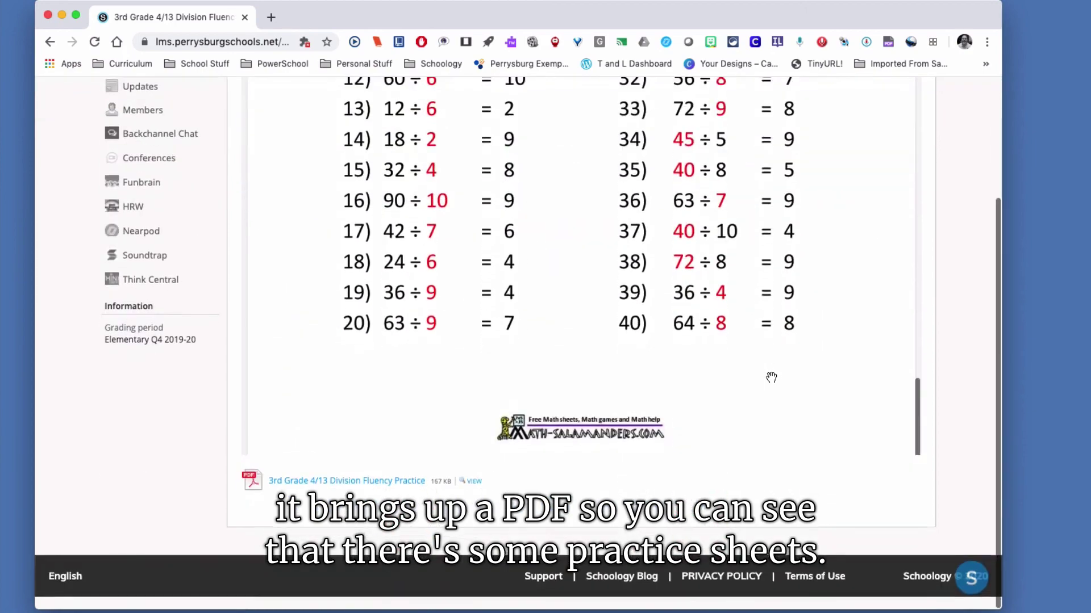
{"action": "scroll", "coordinate": [771, 378], "scroll_direction": "up", "scroll_amount": 8}
{"action": "scroll", "coordinate": [771, 378], "scroll_direction": "up", "scroll_amount": 10}
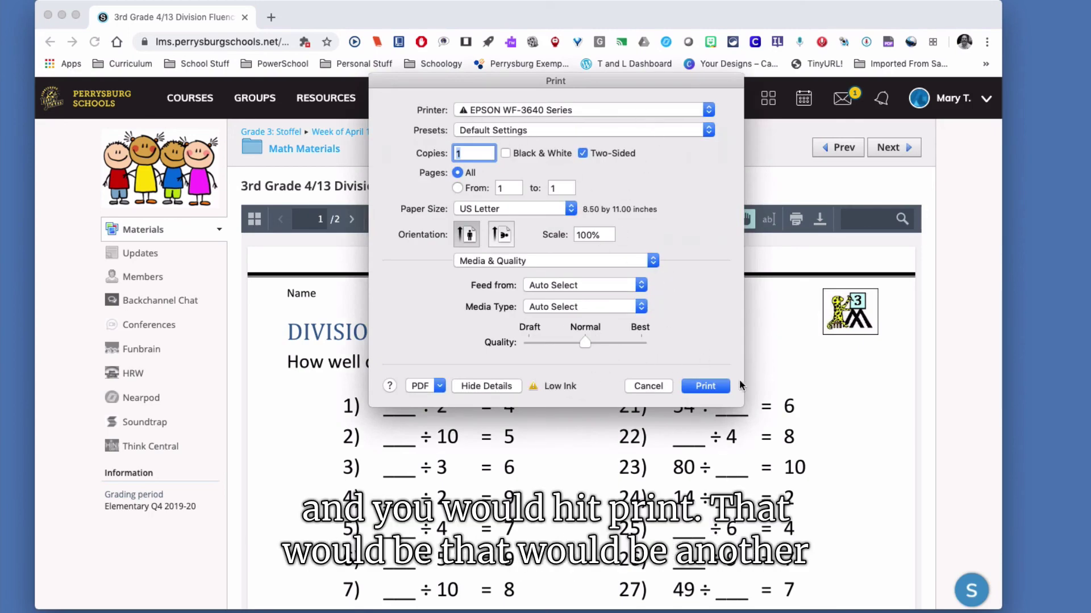
Step: Cancel printing and scroll through the Division to 10 x 10 Sheet 3 worksheet
{"action": "left_click", "coordinate": [650, 387]}
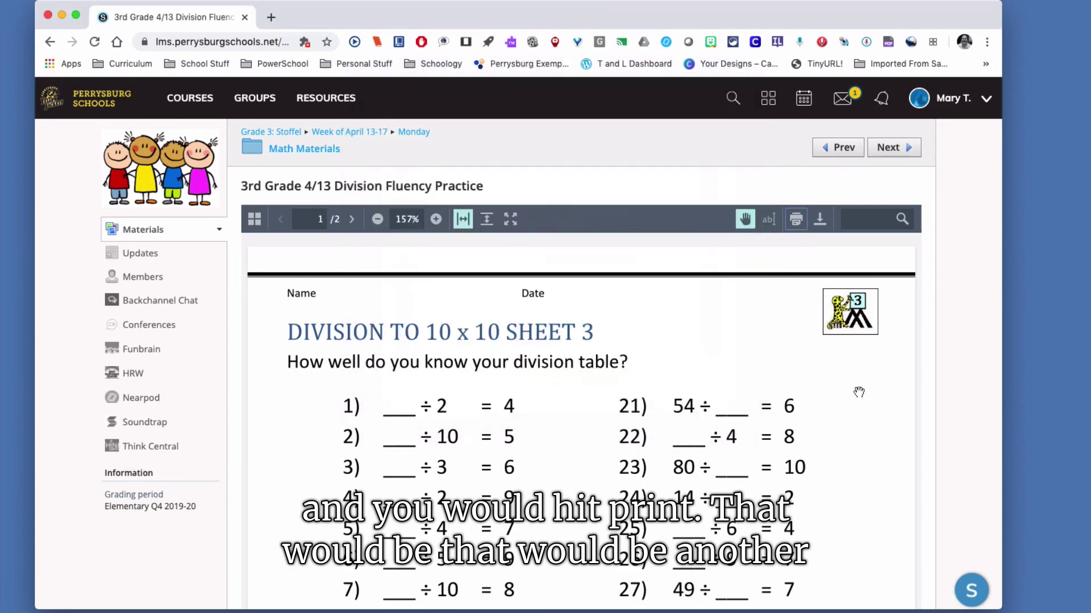
{"action": "scroll", "coordinate": [858, 391], "scroll_direction": "down", "scroll_amount": 6}
{"action": "scroll", "coordinate": [858, 391], "scroll_direction": "up", "scroll_amount": 6}
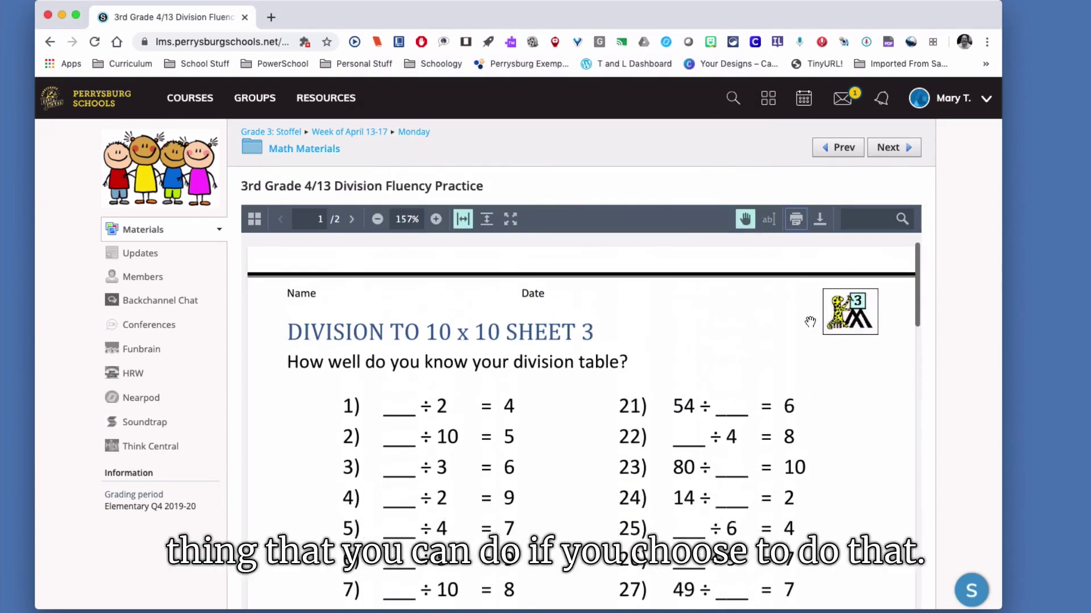
{"action": "left_click", "coordinate": [795, 228]}
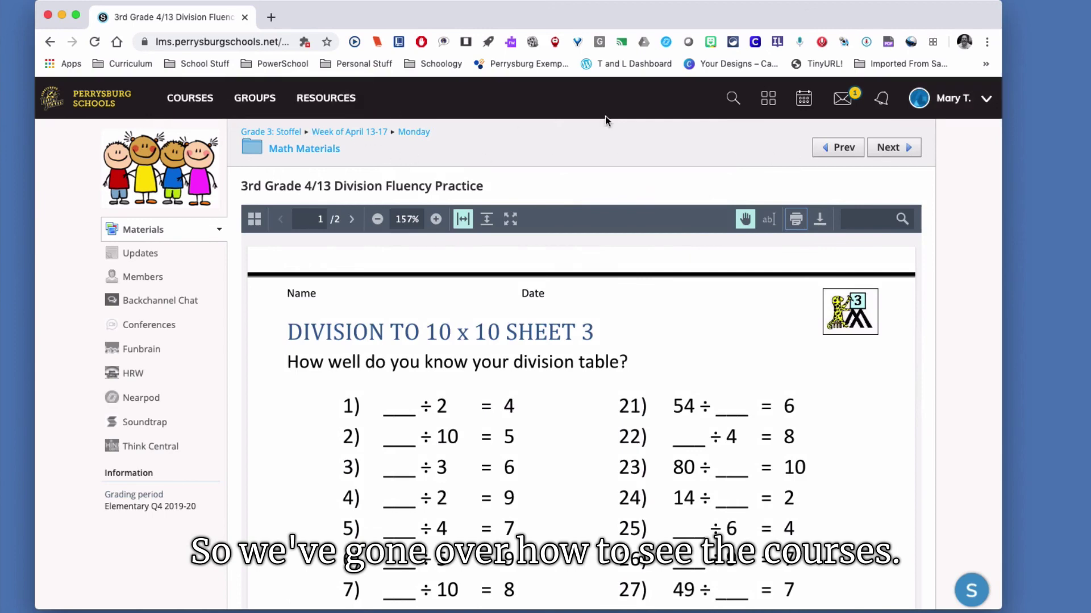
Step: Go back to the Math Materials list of three practice PDFs and the Problem of the Day, then check the account options
{"action": "left_click", "coordinate": [339, 149]}
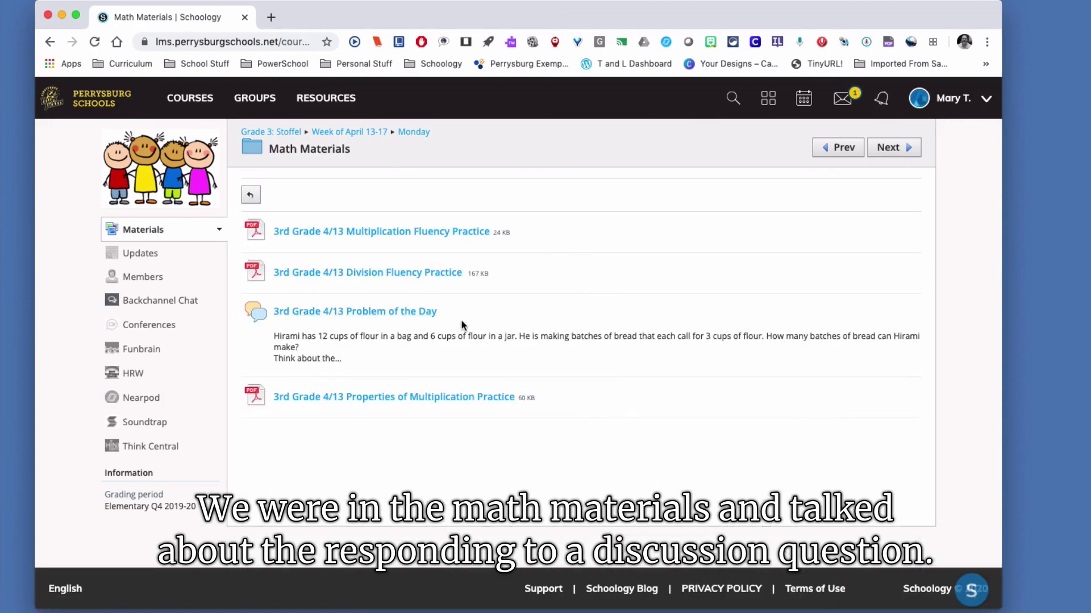
{"action": "left_click", "coordinate": [947, 101]}
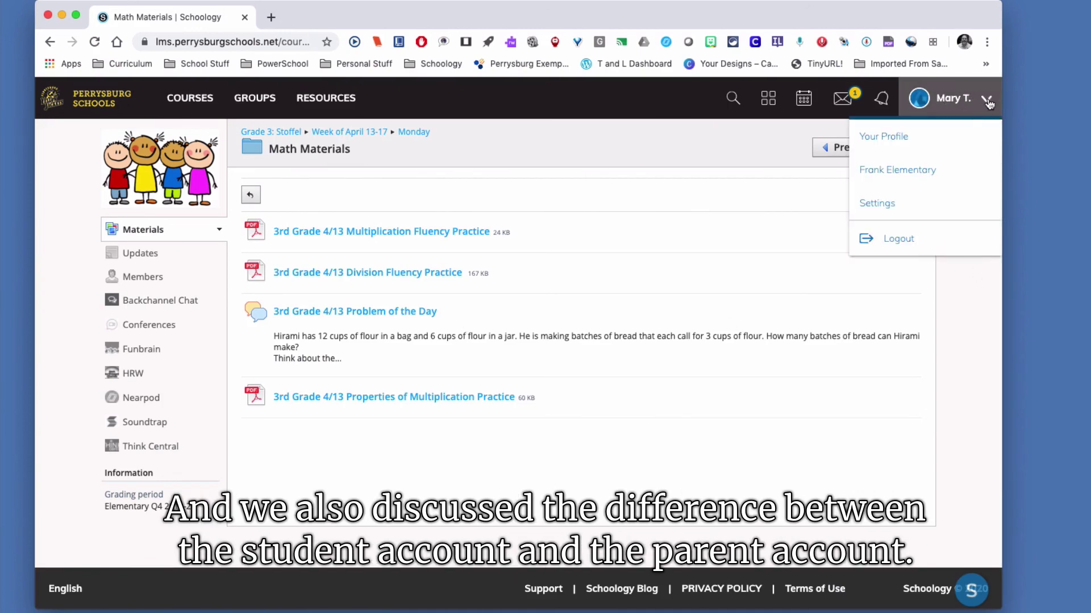
{"action": "left_click", "coordinate": [986, 106]}
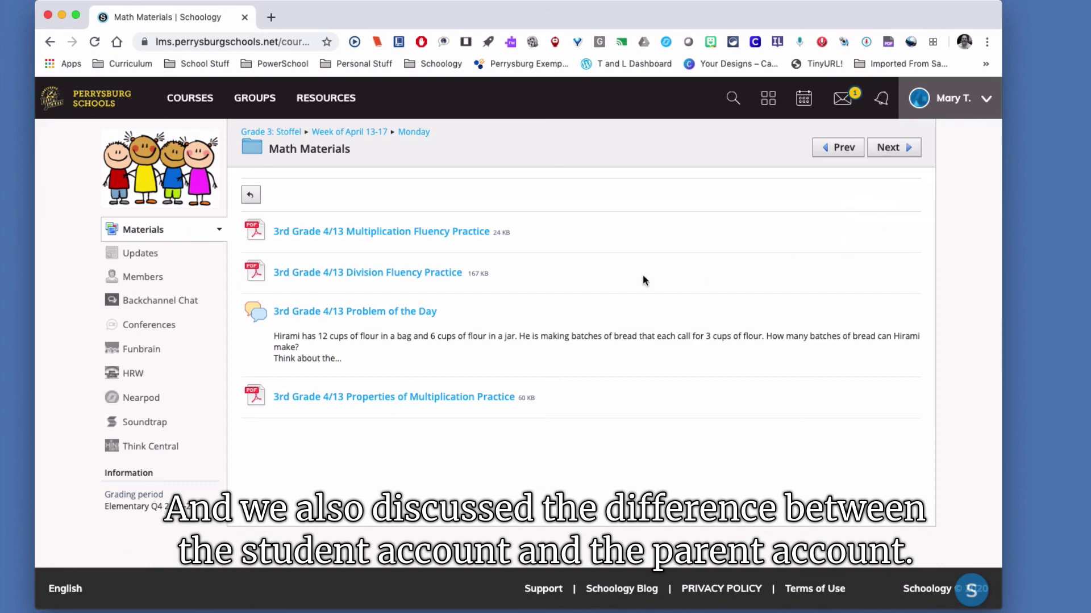